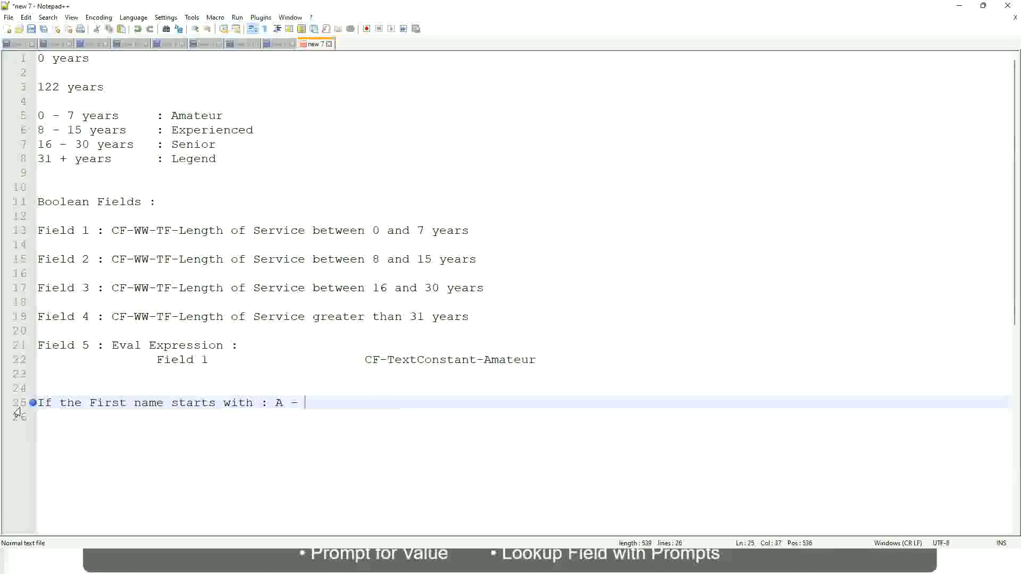
Step: Complete the first name rule on line 25 with the range A - G and the result A Listers after a colon
type("G")
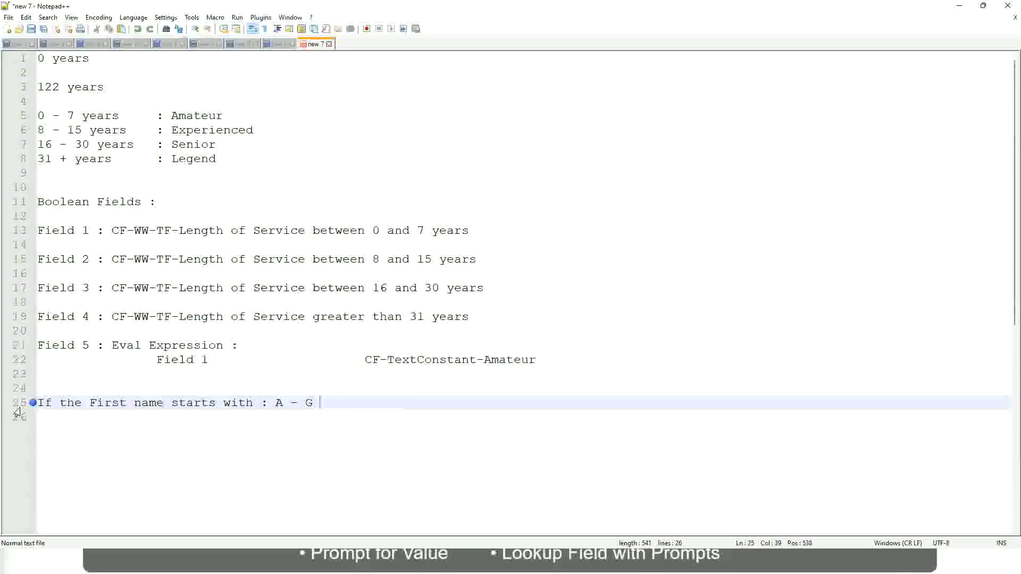
type(":")
key("Tab")
type("A II")
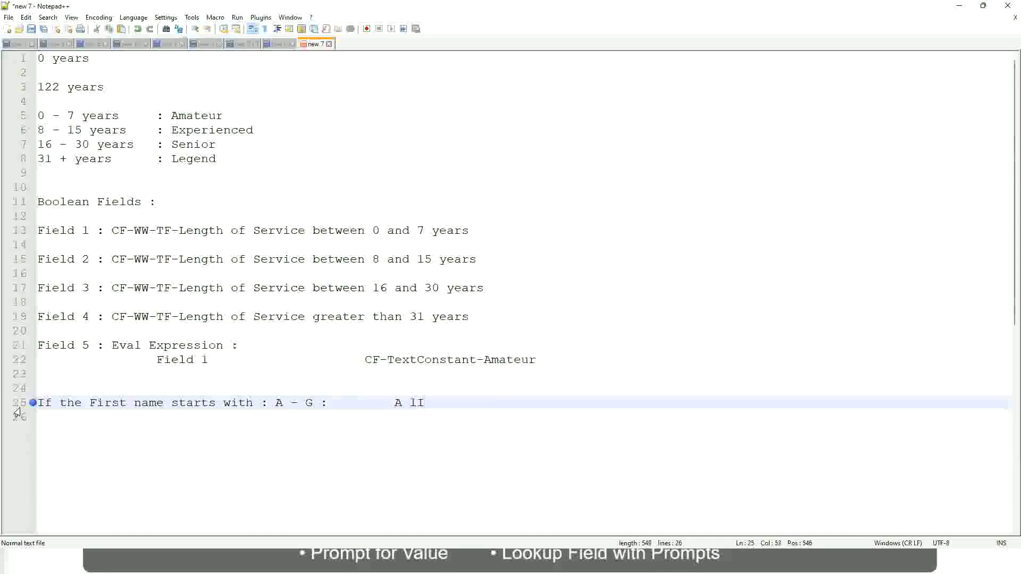
key("BackSpace")
key("BackSpace")
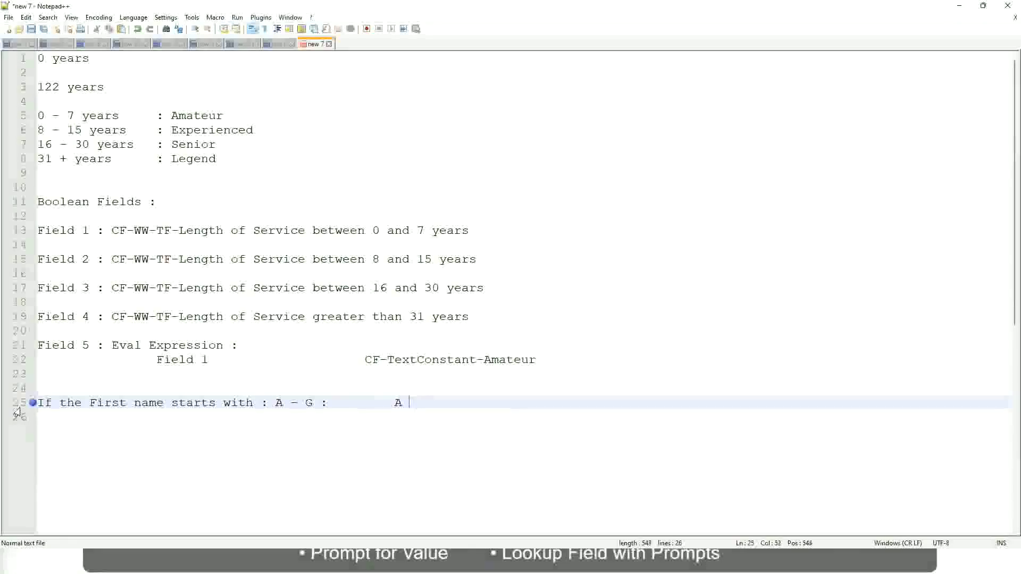
type("Listers")
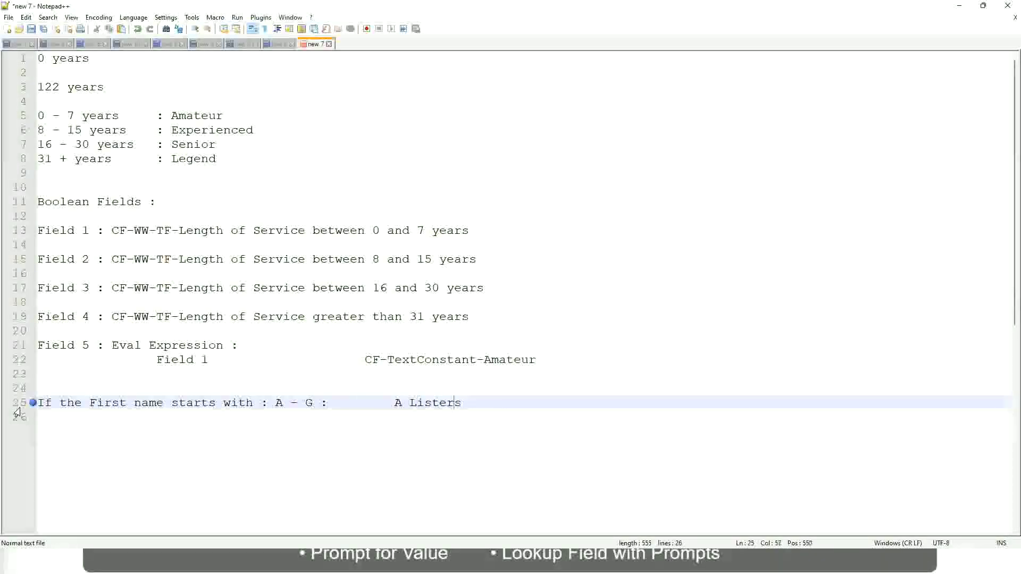
Step: Enclose the result A Listers on line 25 in double quotation marks
key("ctrl+Left")
key("ctrl+Left")
type("\"\"")
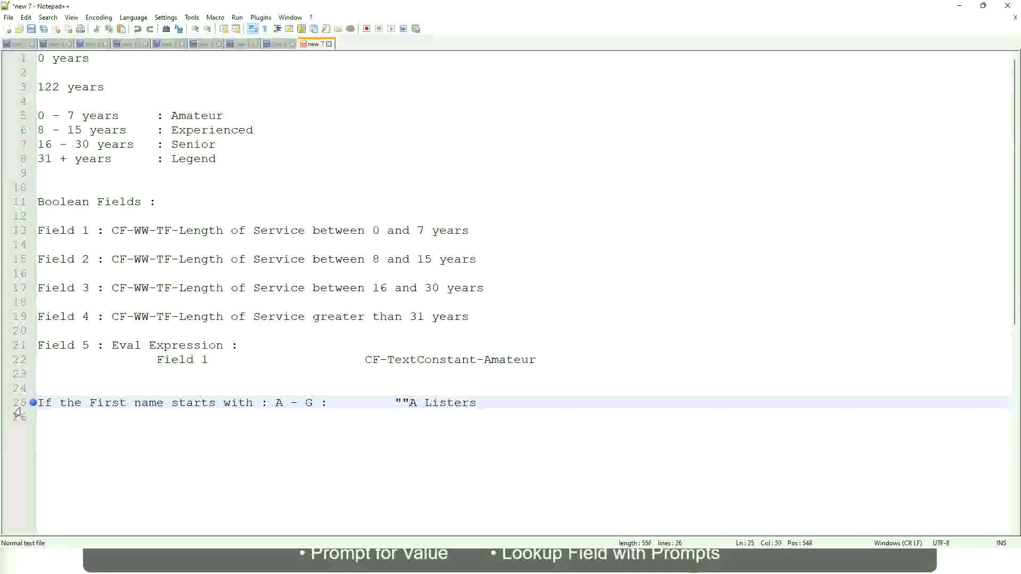
key("BackSpace")
key("Right")
key("Right")
key("Right")
key("Right")
key("Right")
key("Right")
key("Right")
key("Right")
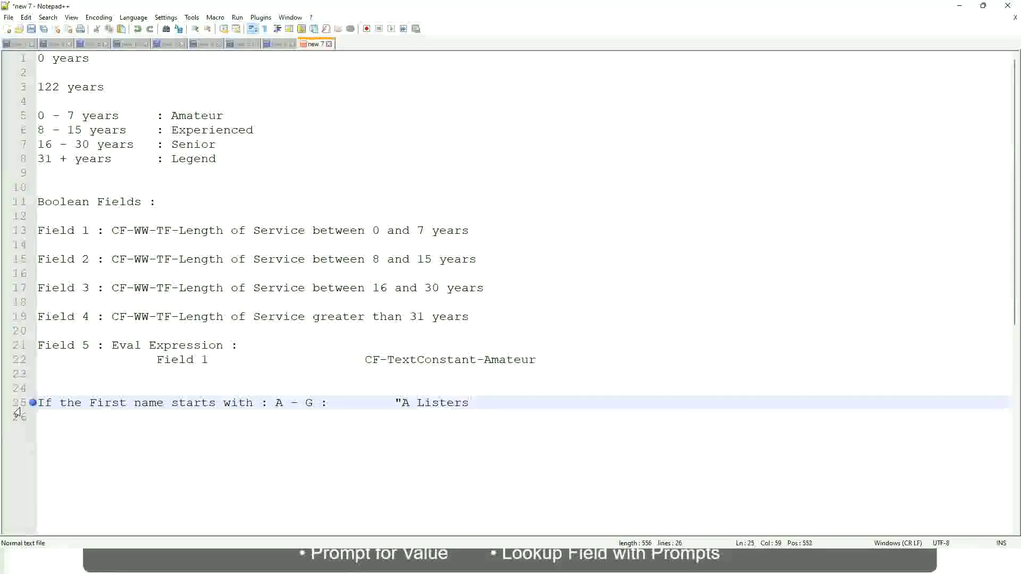
key("Return")
type("\"")
key("BackSpace")
key("BackSpace")
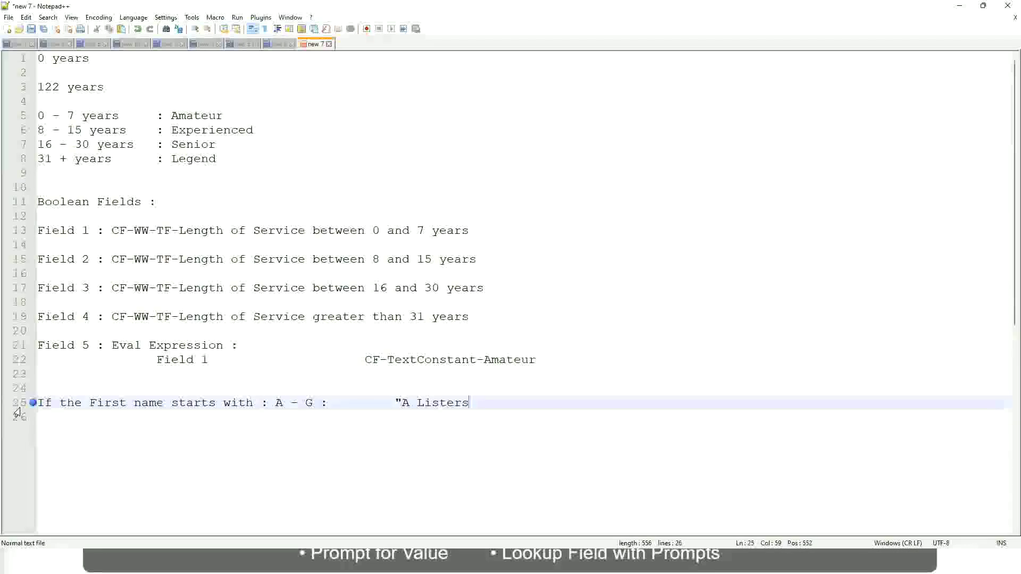
type("\"\"")
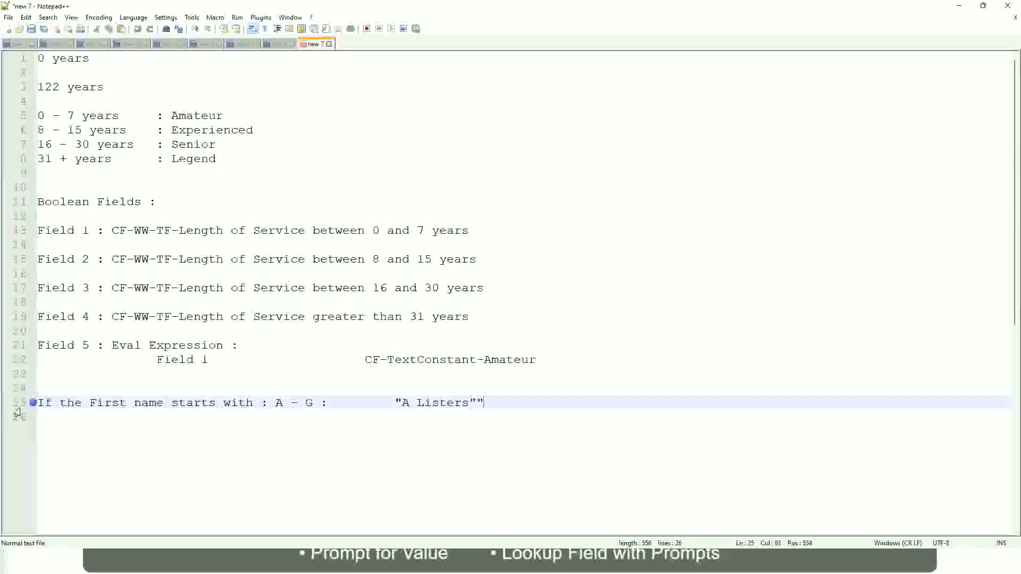
key("BackSpace")
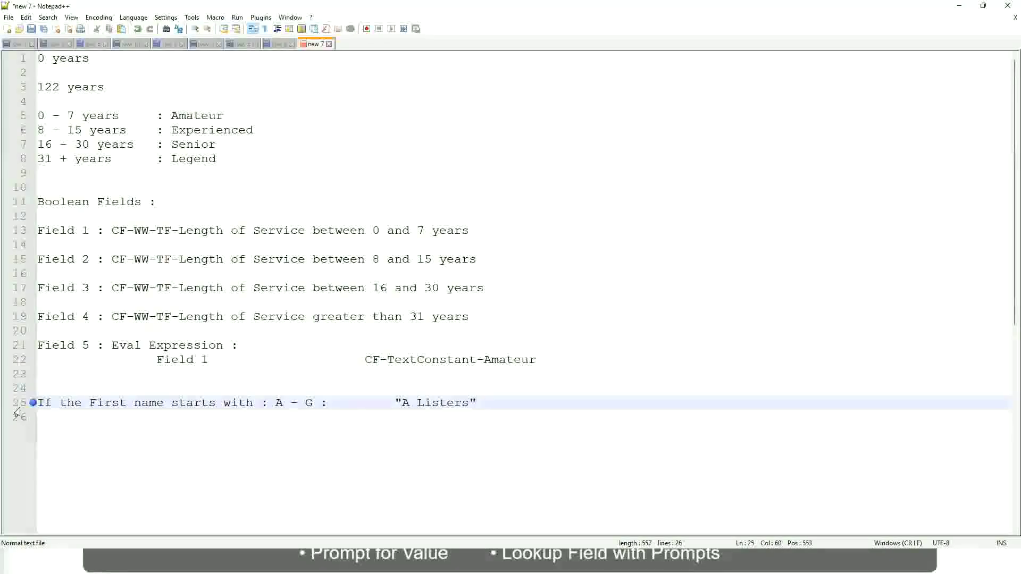
Step: Add a line below for the range H - P with the result "His Majesty", aligned with the line above
key("Return")
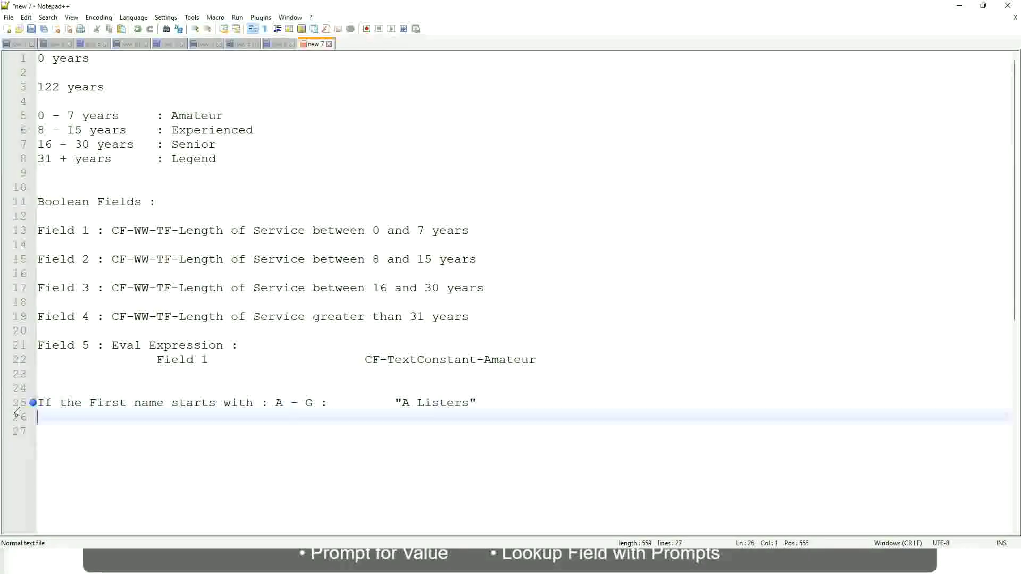
type("H -")
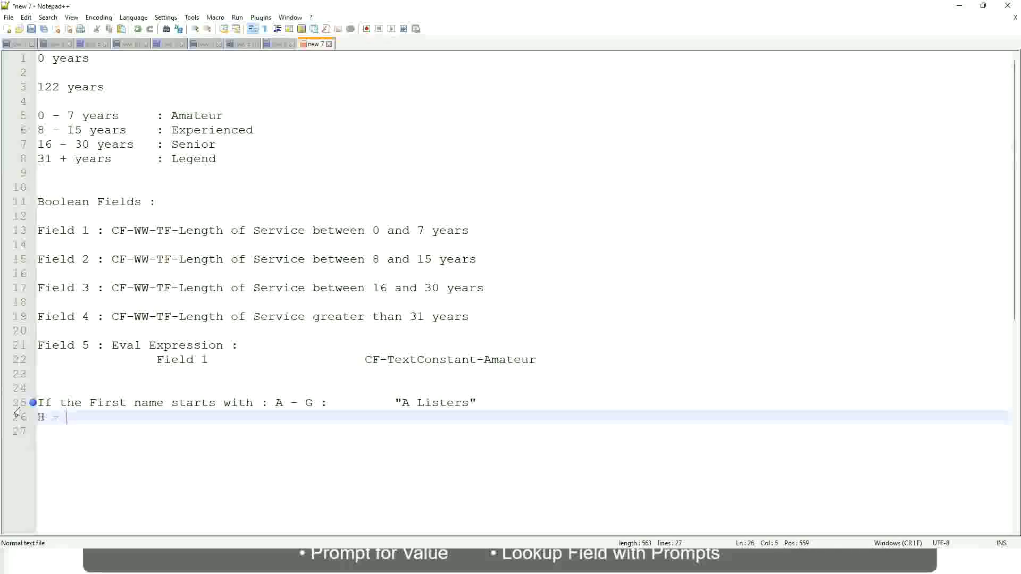
type("P")
key("Tab")
key("Tab")
key("Tab")
key("Tab")
key("Tab")
key("Tab")
key("Tab")
key("Tab")
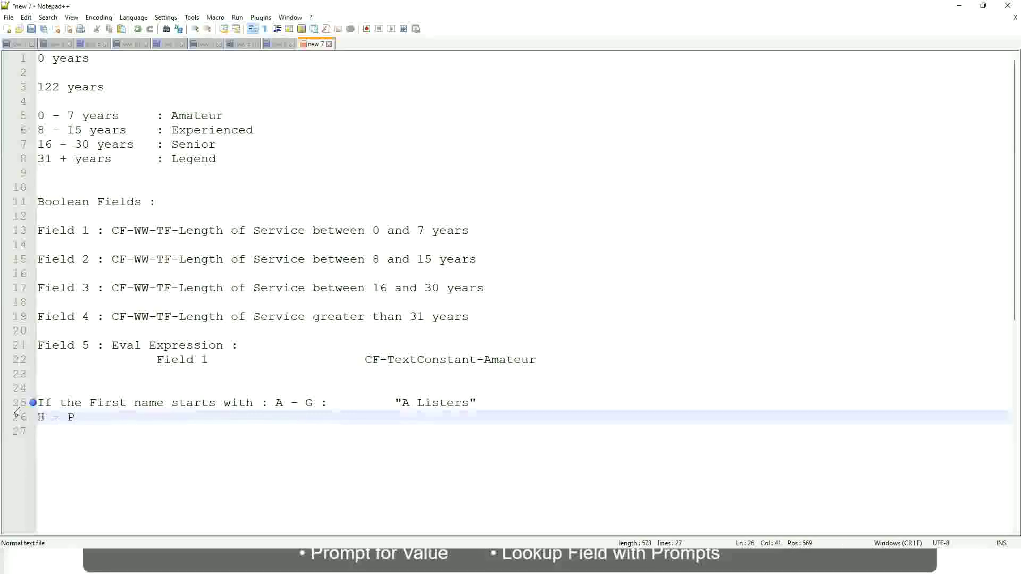
key("Tab")
type("\"His Maje")
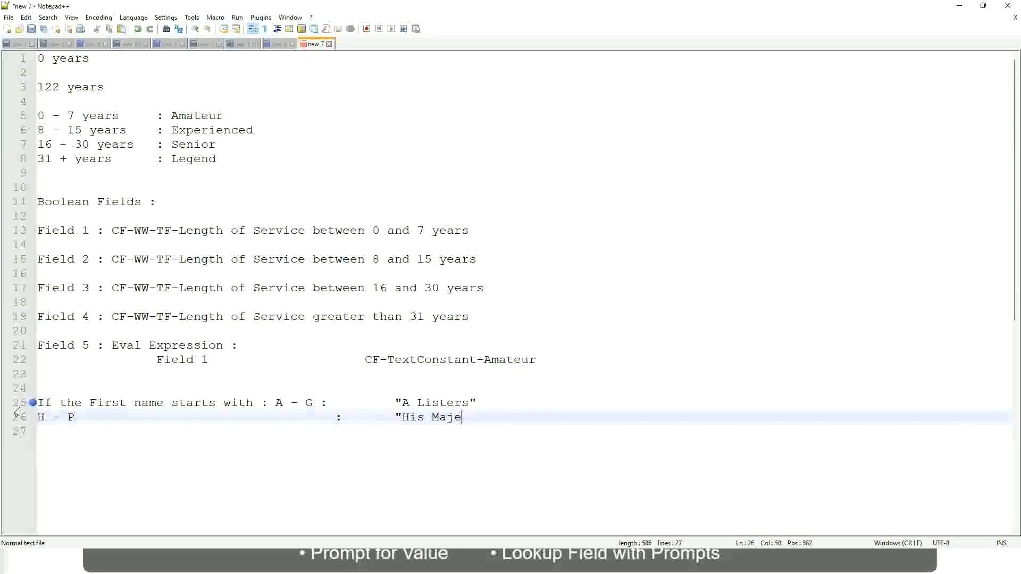
type("sty\"\"")
key("BackSpace")
Step: Add a third line for the range L - Z with the result "Lords", aligned with the lines above
key("Return")
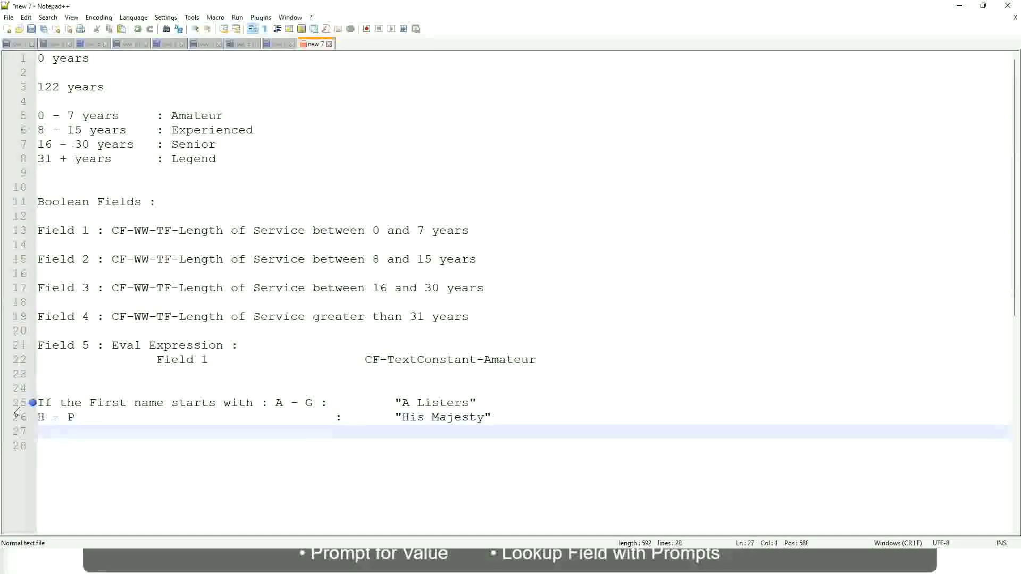
type("L - Z")
key("Tab")
key("Tab")
key("Tab")
key("Tab")
key("Tab")
key("Tab")
key("Tab")
type(":       \"Lords")
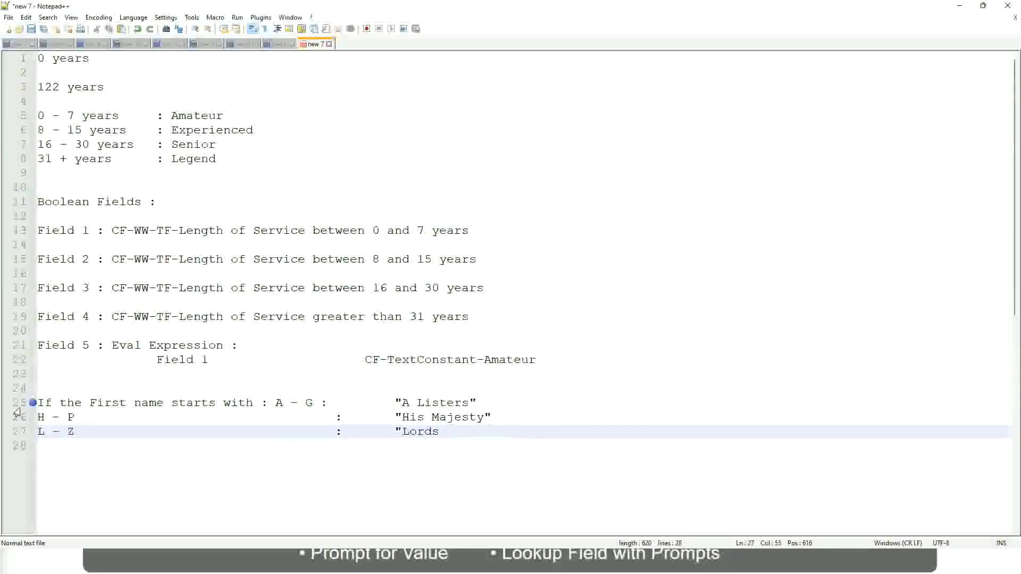
type("\"\"")
key("BackSpace")
key("End")
left_click_drag(455, 432, 476, 403)
left_click(439, 403)
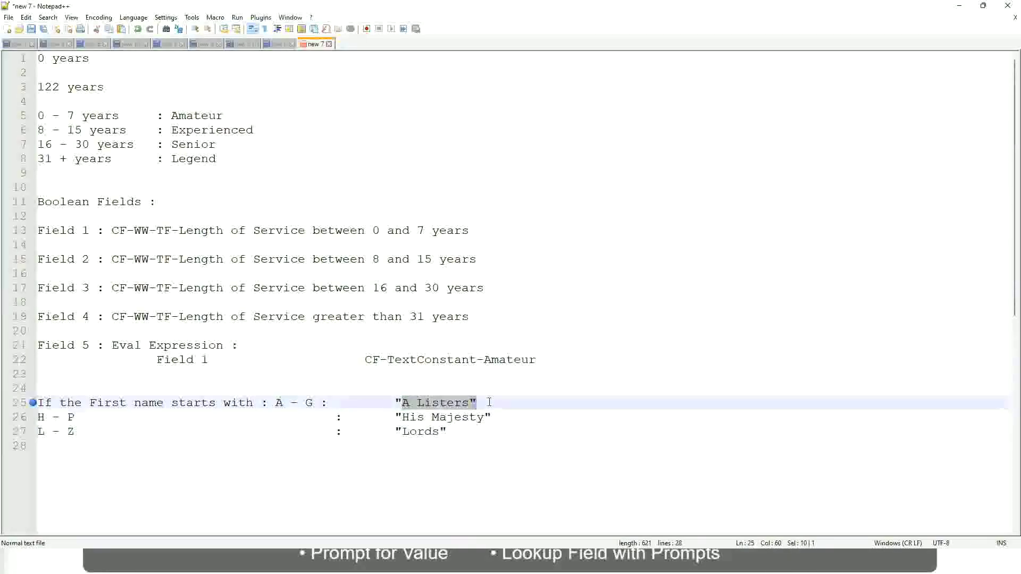
left_click(462, 419)
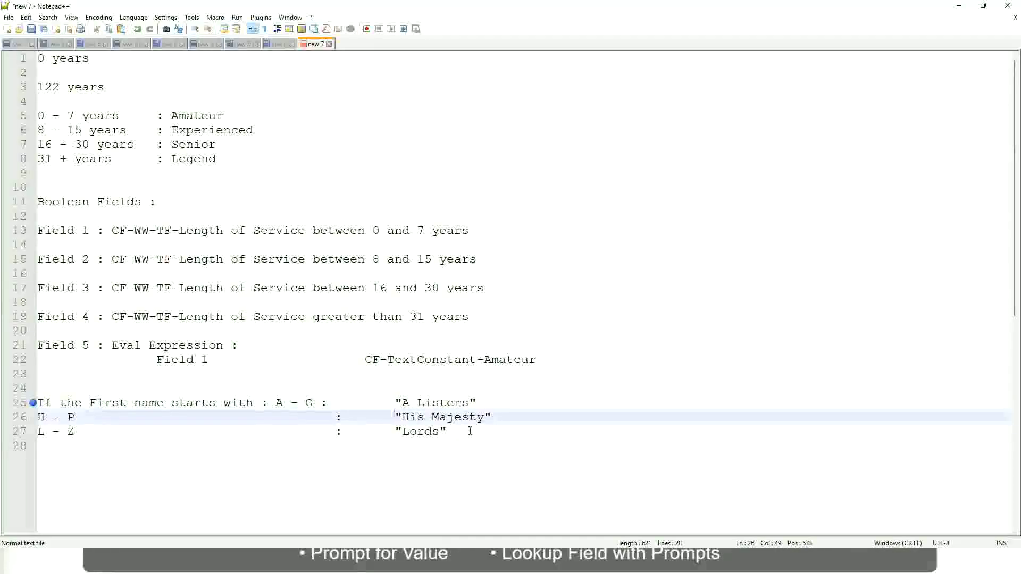
Step: Replace all three first name rule lines with a new line that starts with "If"
left_click_drag(468, 431, 38, 403)
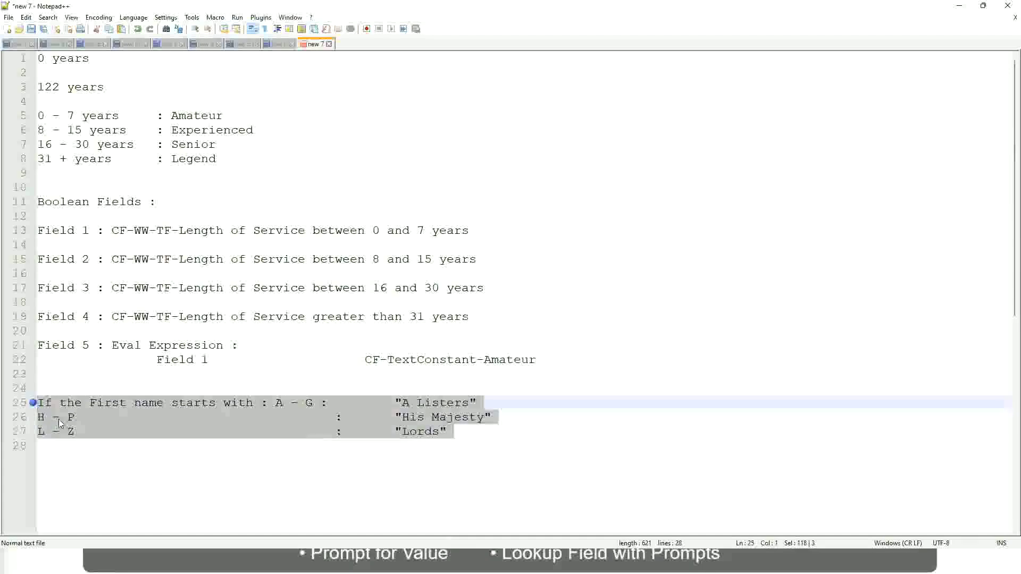
type("If ")
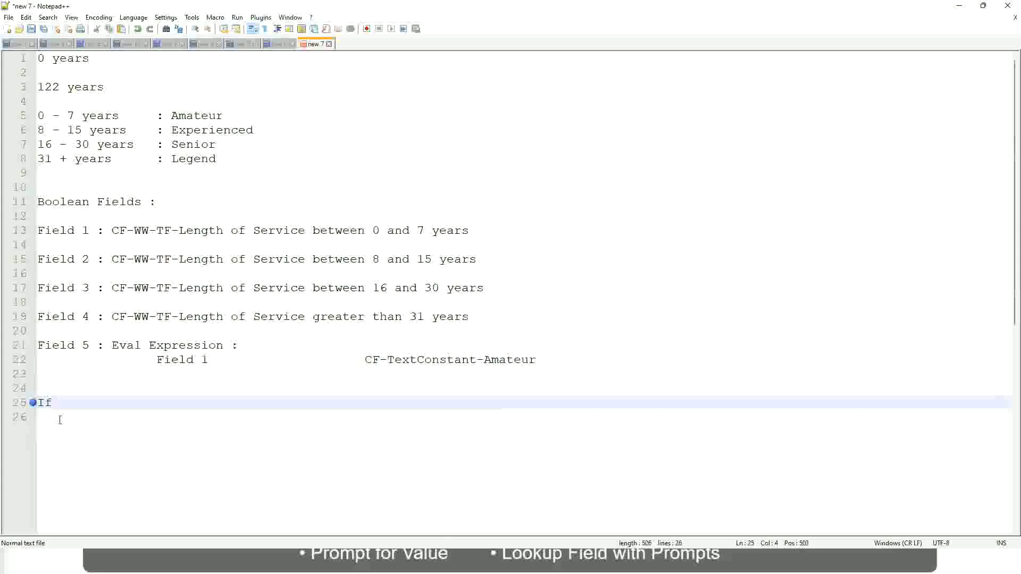
type("Prior Ex")
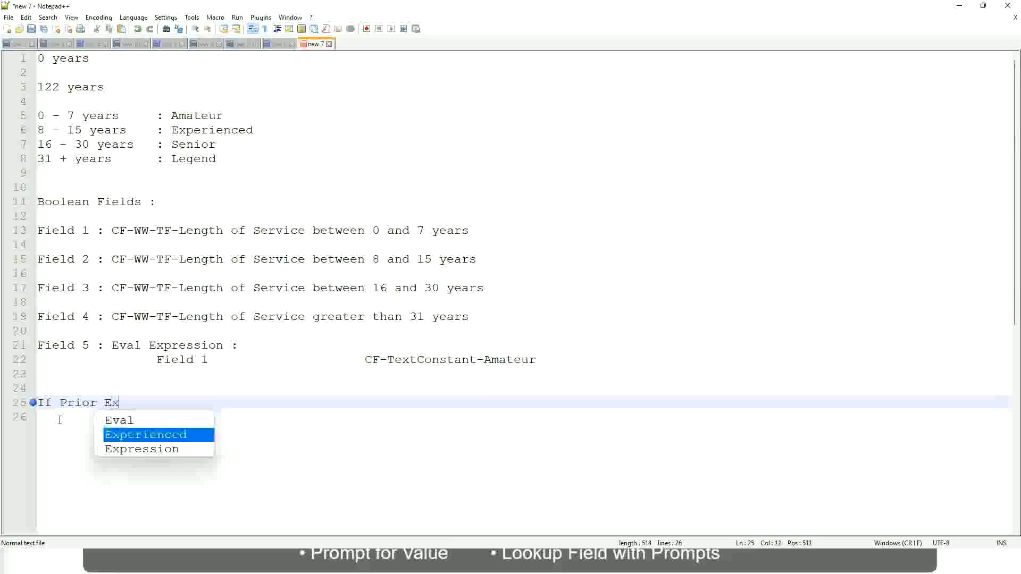
type("perience")
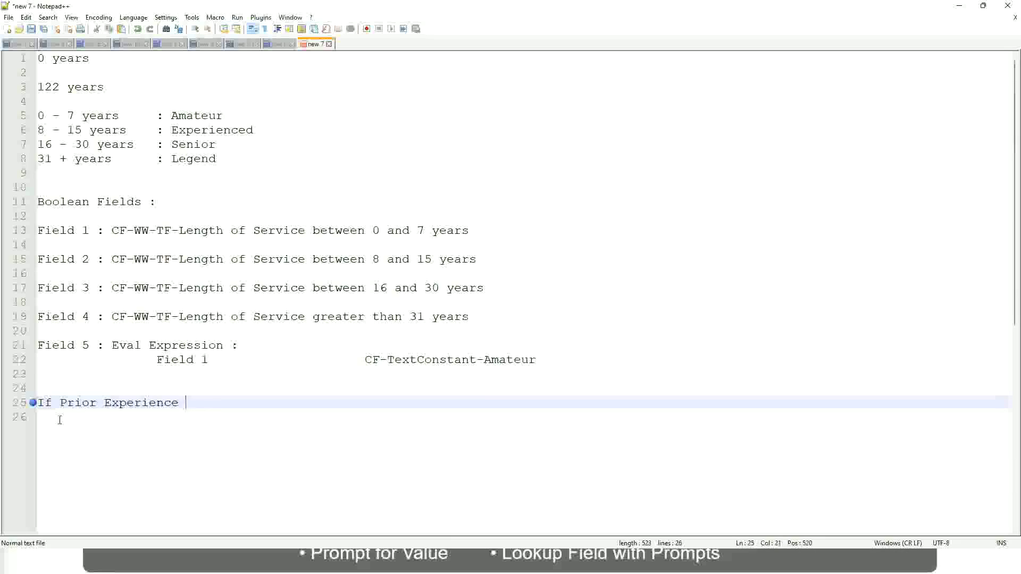
key("BackSpace")
key("BackSpace")
key("BackSpace")
key("BackSpace")
key("BackSpace")
key("BackSpace")
key("BackSpace")
key("BackSpace")
key("BackSpace")
key("BackSpace")
key("BackSpace")
key("BackSpace")
key("BackSpace")
key("BackSpace")
key("BackSpace")
key("BackSpace")
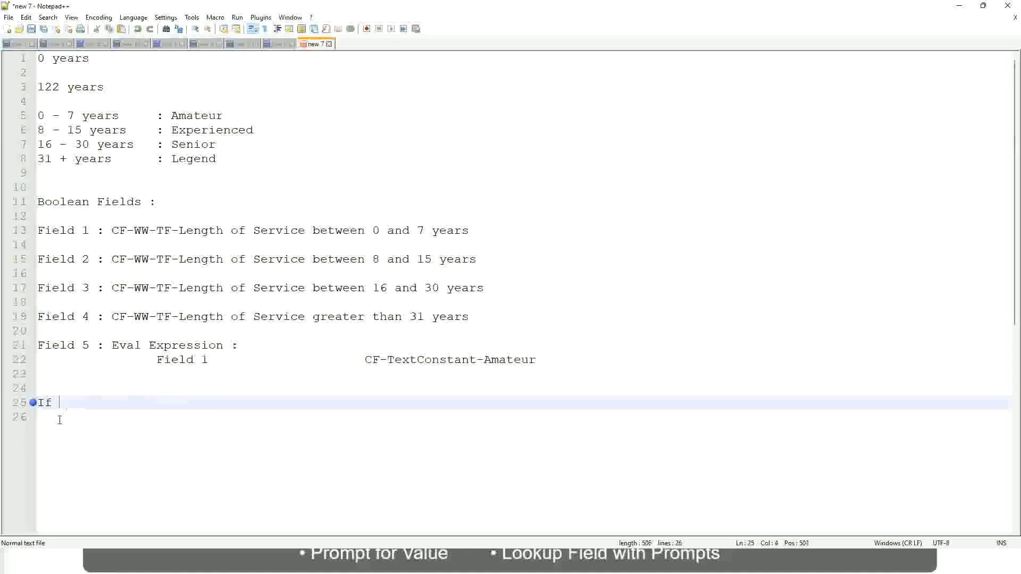
type("Job Prof")
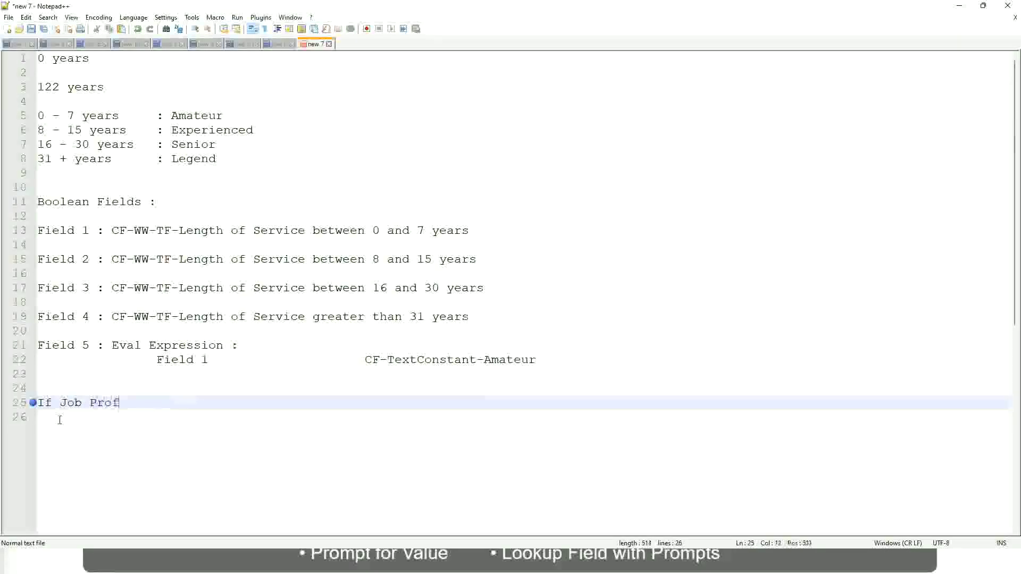
type("ile is : Managr")
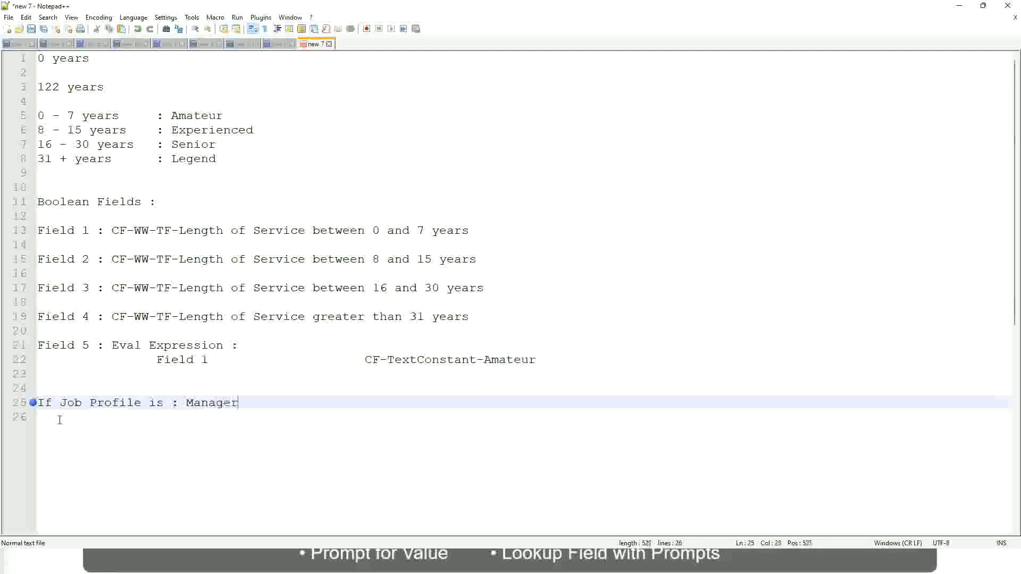
key("BackSpace")
type("e")
key("BackSpace")
key("BackSpace")
key("BackSpace")
key("BackSpace")
key("BackSpace")
key("BackSpace")
key("BackSpace")
key("BackSpace")
key("BackSpace")
key("BackSpace")
key("BackSpace")
key("BackSpace")
key("BackSpace")
key("BackSpace")
key("BackSpace")
key("BackSpace")
key("BackSpace")
key("BackSpace")
key("BackSpace")
key("BackSpace")
key("BackSpace")
key("BackSpace")
key("BackSpace")
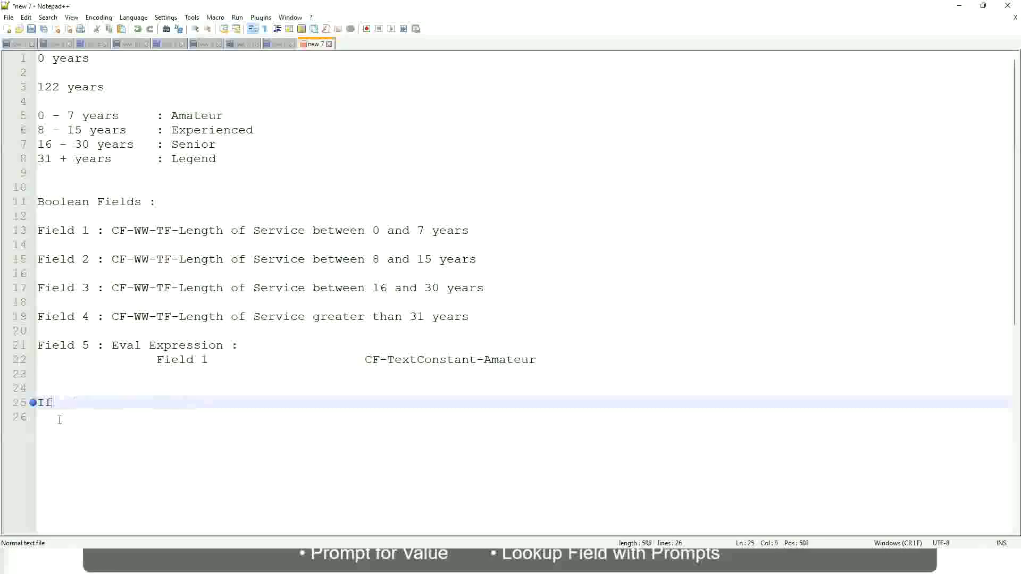
Step: Write the condition "If Management Level is Manager or Above" on line 25 and leave a wide tabbed gap after it
type("Management ")
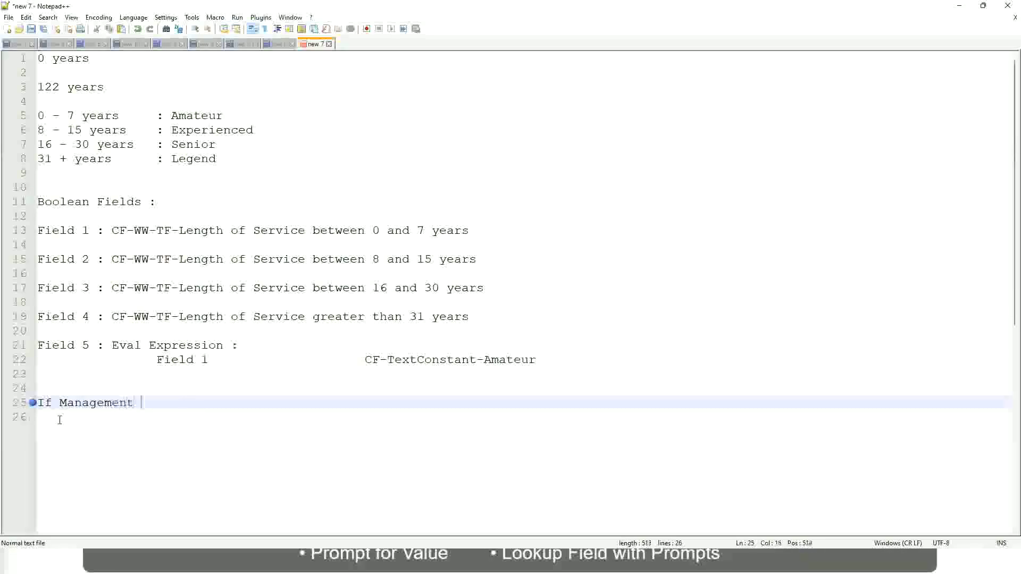
type("Level is Manager or Above")
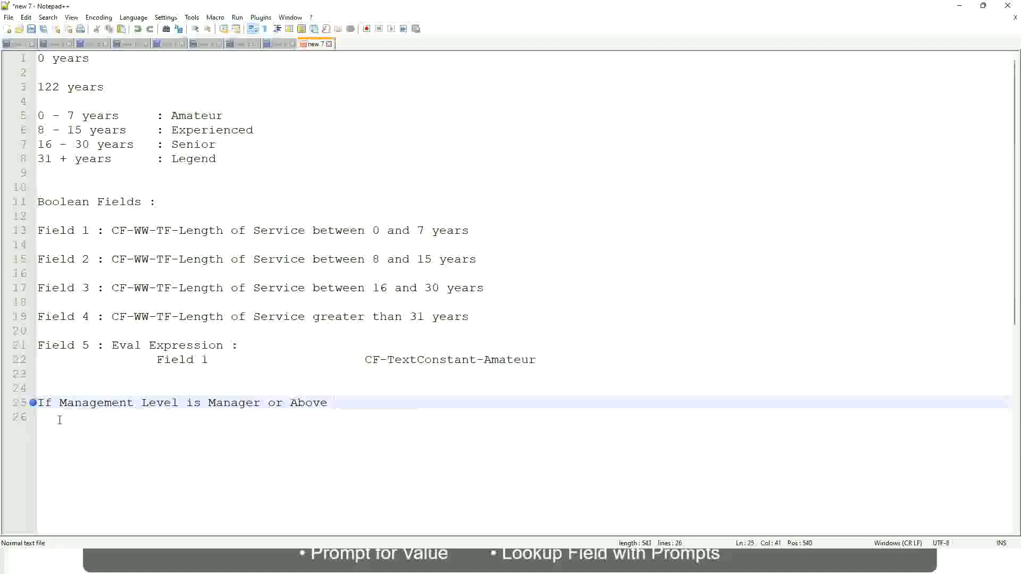
key("Tab")
key("Tab")
key("Tab")
key("Tab")
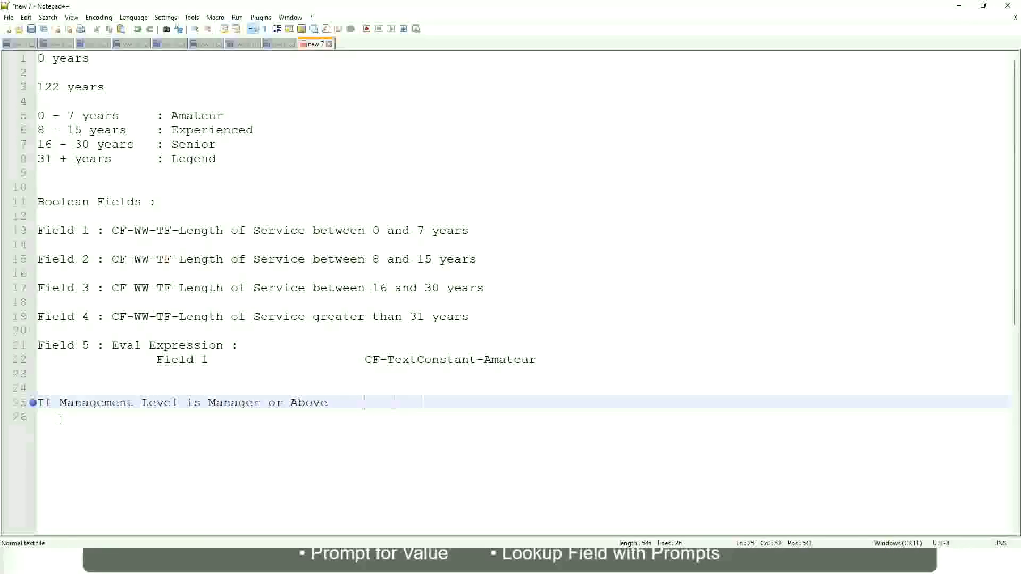
key("Tab")
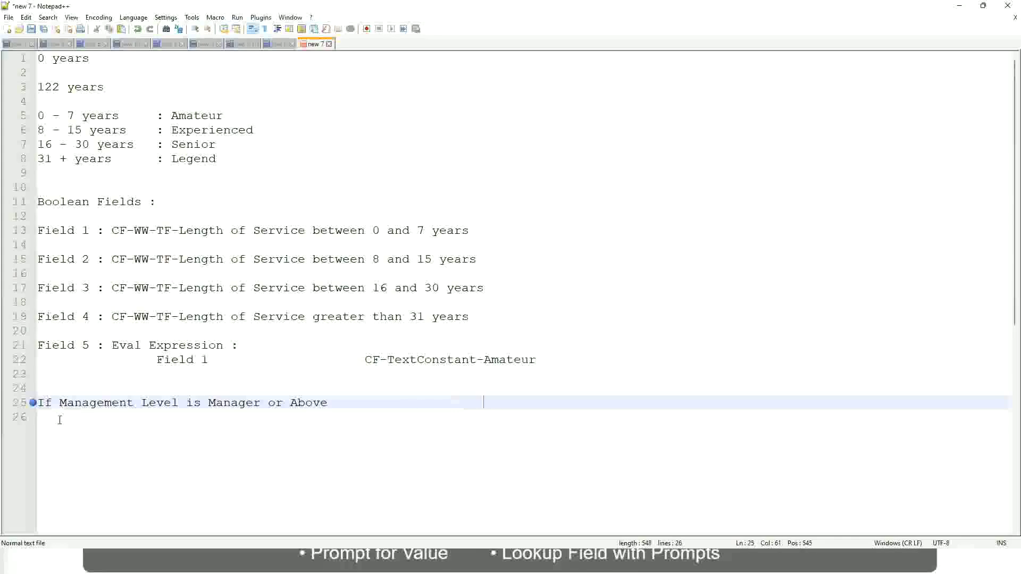
Step: Write the result "Proposed Allowance Plan : Car Allowance" after the gap on line 25
type("Propos")
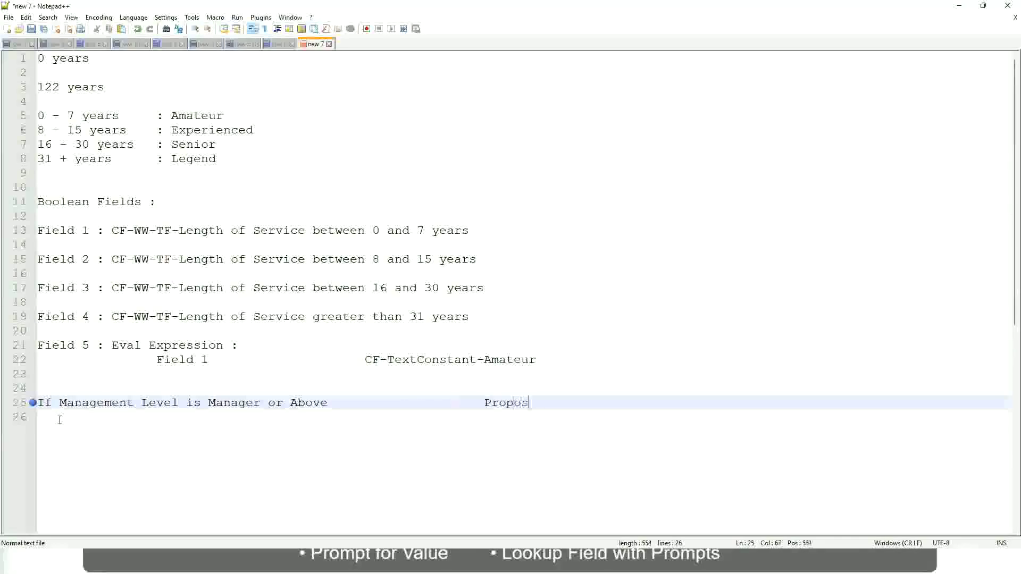
type("ed")
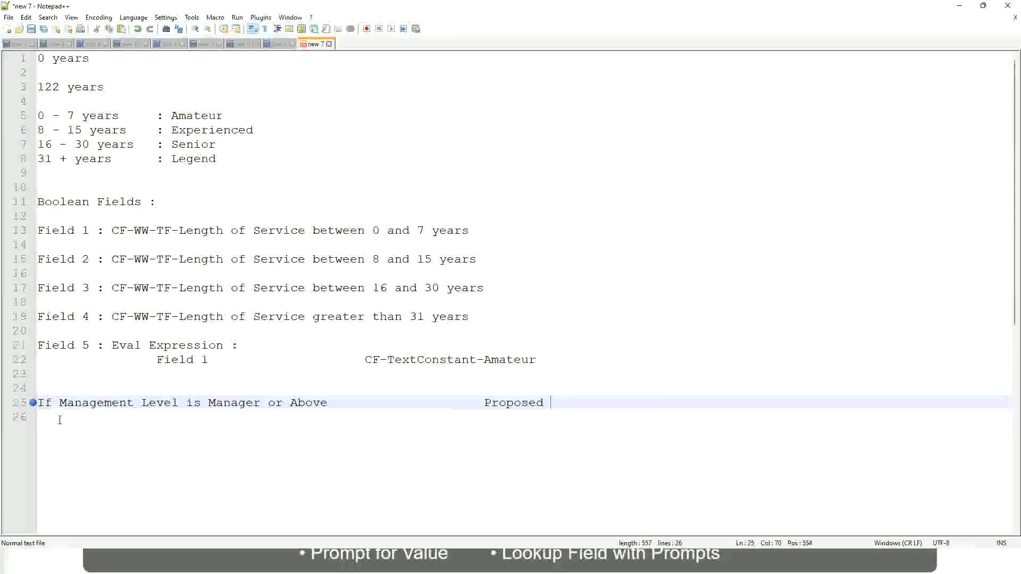
type("Allowance ")
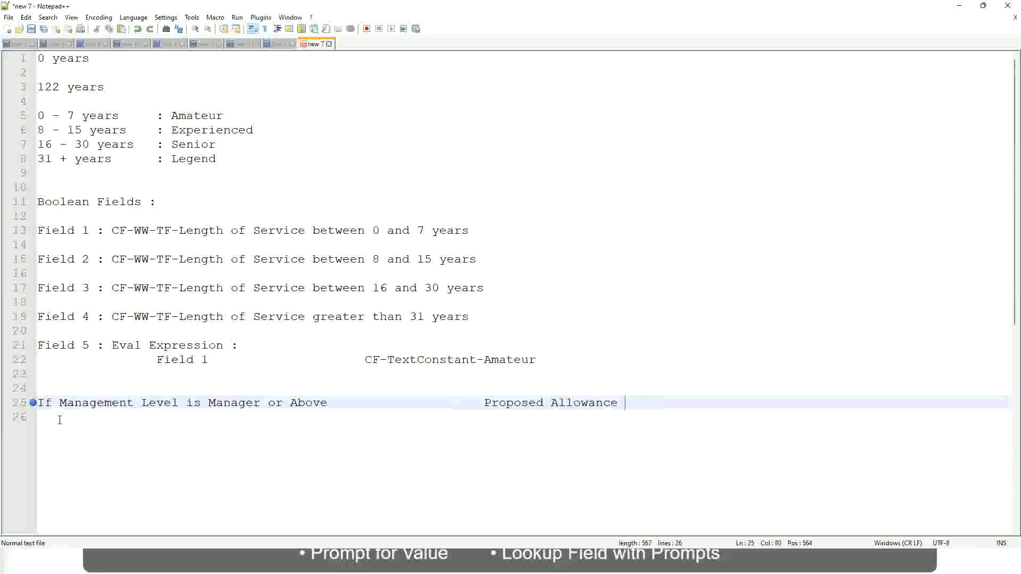
type("Plan")
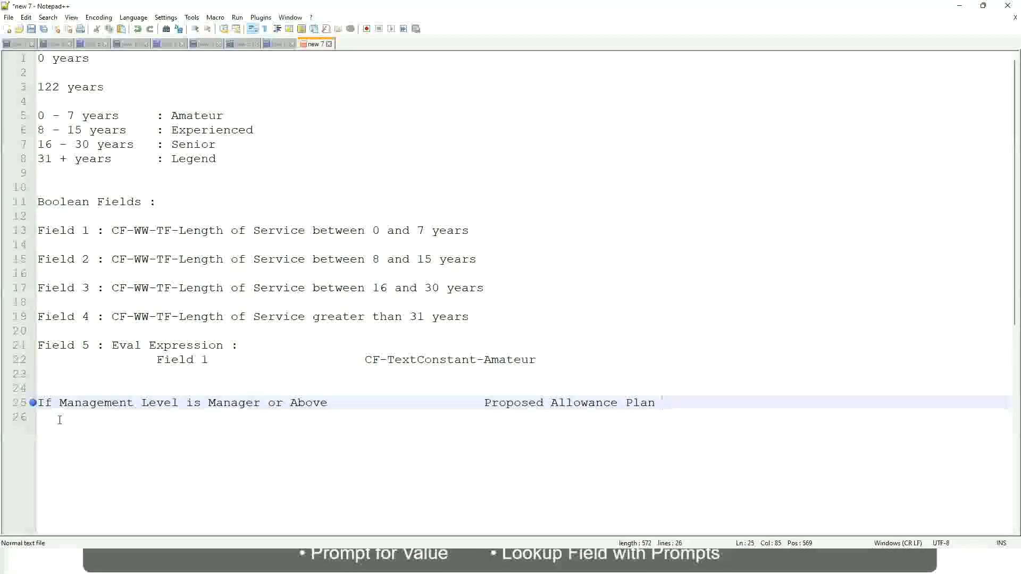
type(": ")
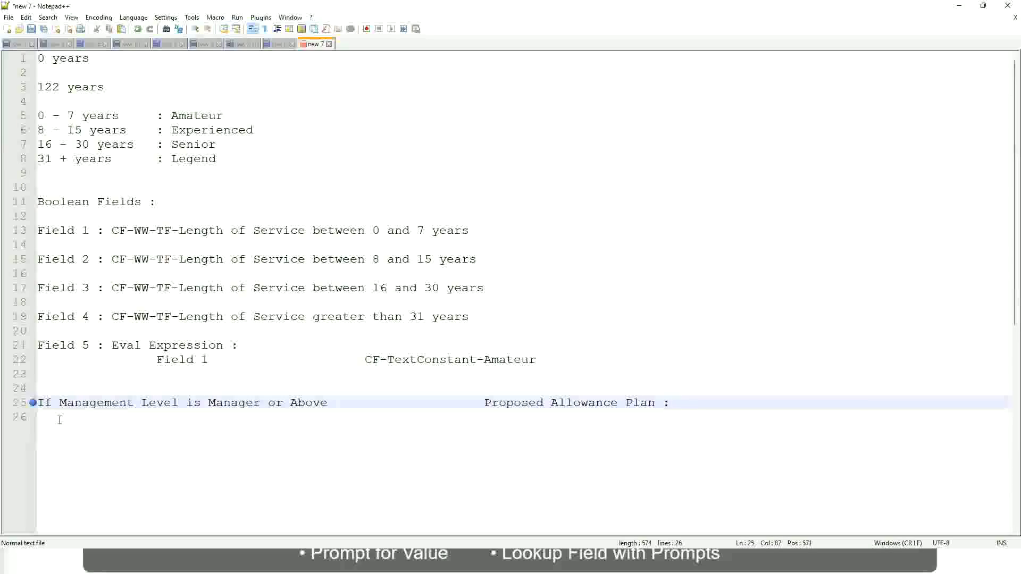
type("Car Allowanc")
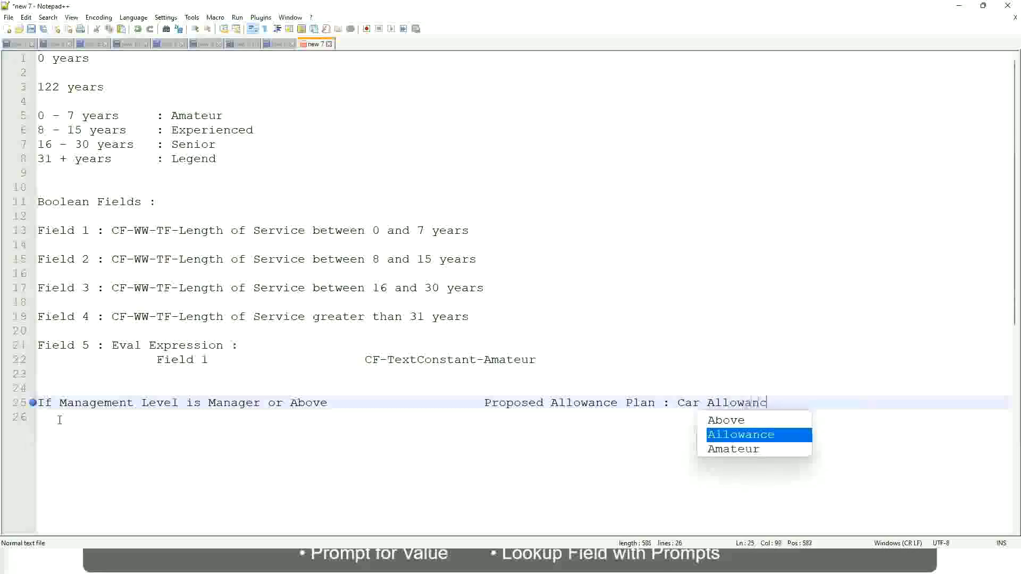
type("e")
Step: Start a second rule line below with the text "If Management Level is"
key("Return")
type("I")
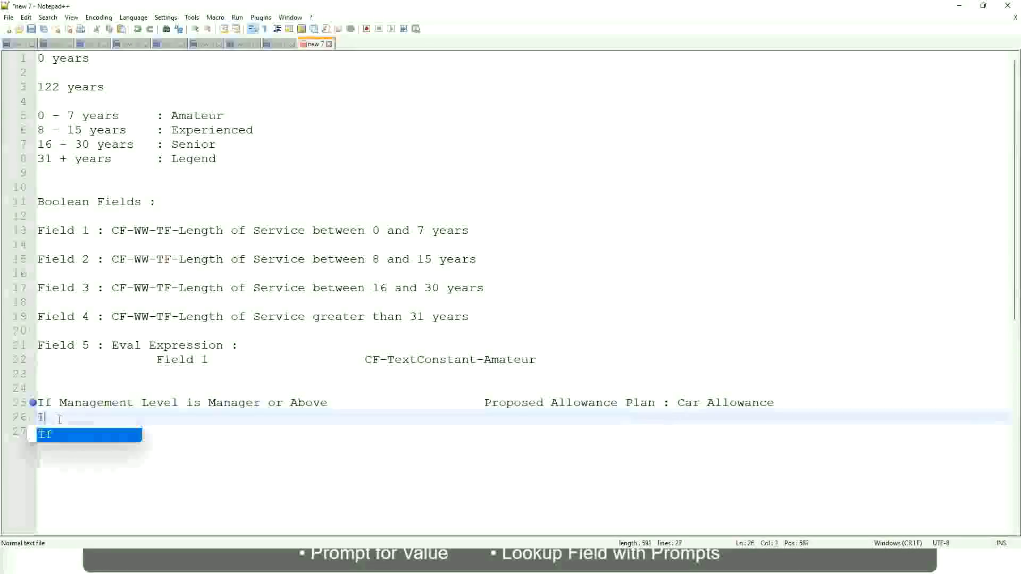
type("f Management L")
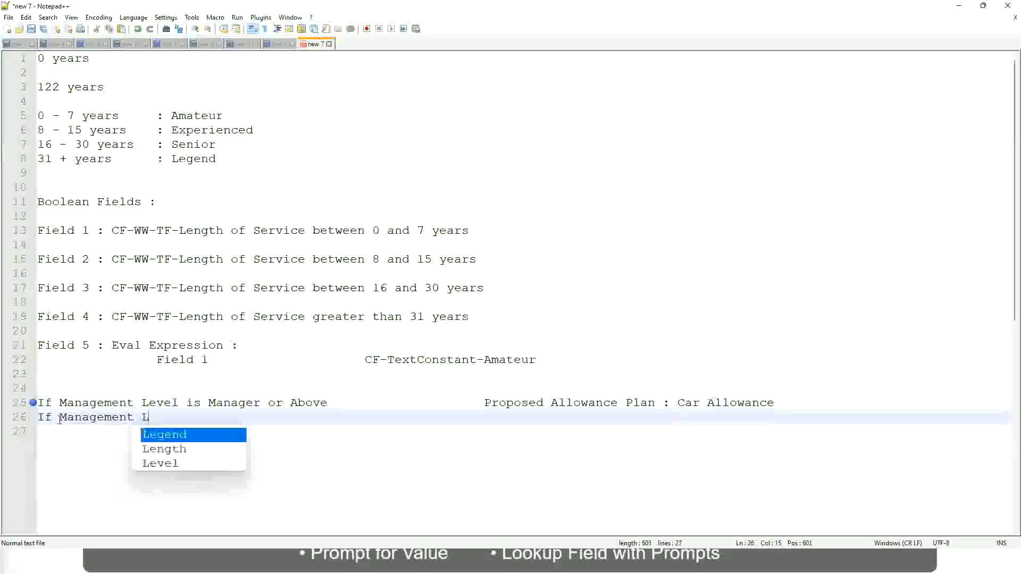
type("evel is")
Step: Remove "or Above" from the condition on line 25 so it reads "If Management Level is Manager"
key("Up")
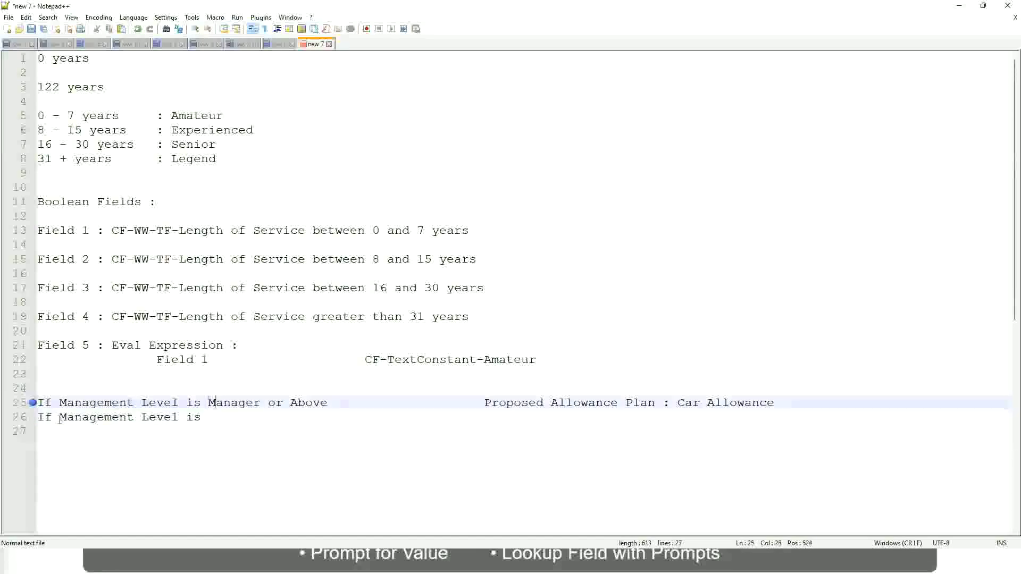
key("Right")
key("Right")
key("Right")
key("Right")
key("Right")
key("Right")
key("Right")
key("shift+Right")
key("shift+Right")
key("shift+Right")
key("shift+Right")
key("shift+Right")
key("shift+Right")
key("shift+Right")
key("shift+Right")
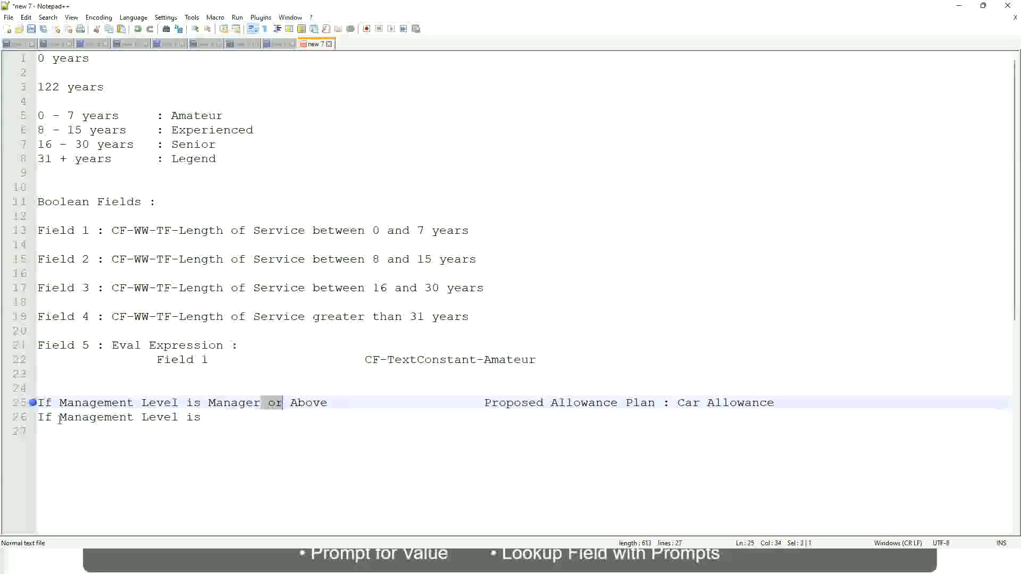
key("shift+Right")
key("Delete")
Step: Complete the condition on line 26 with "Director" and add the result "Executive Allowance", aligned with the result above
key("Down")
key("End")
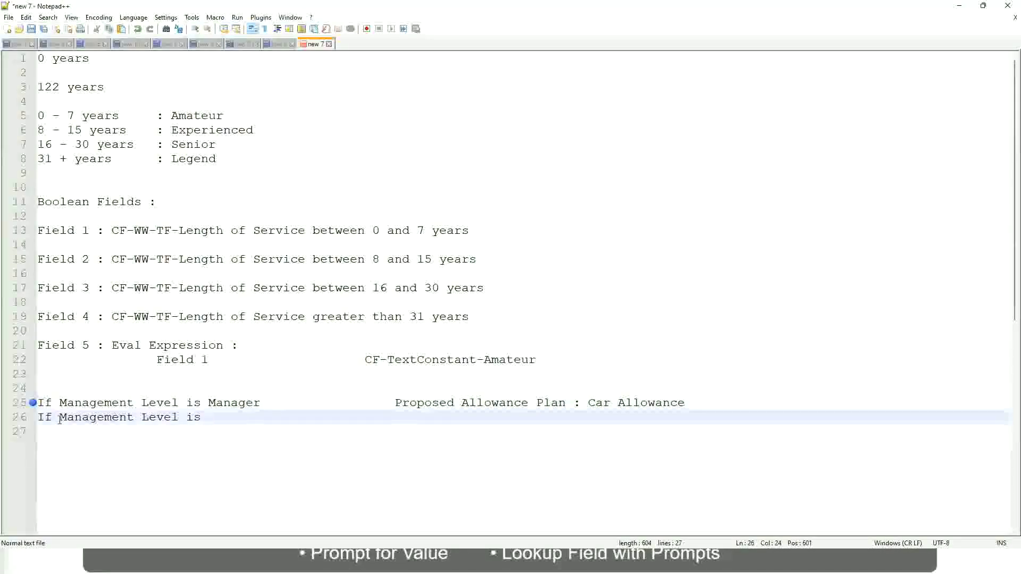
type("D")
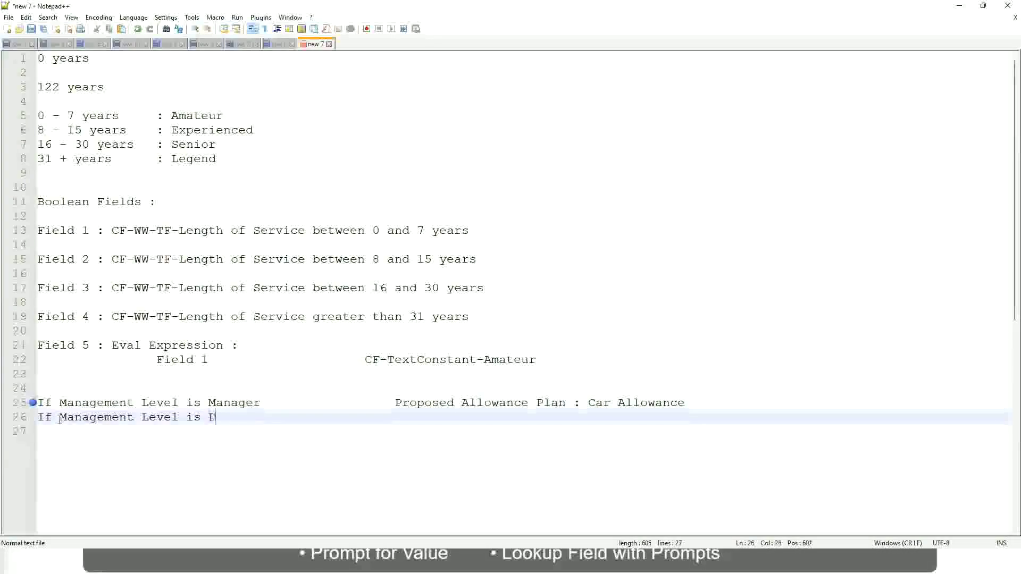
type("irector")
key("Tab")
key("Tab")
key("Tab")
key("Tab")
key("Tab")
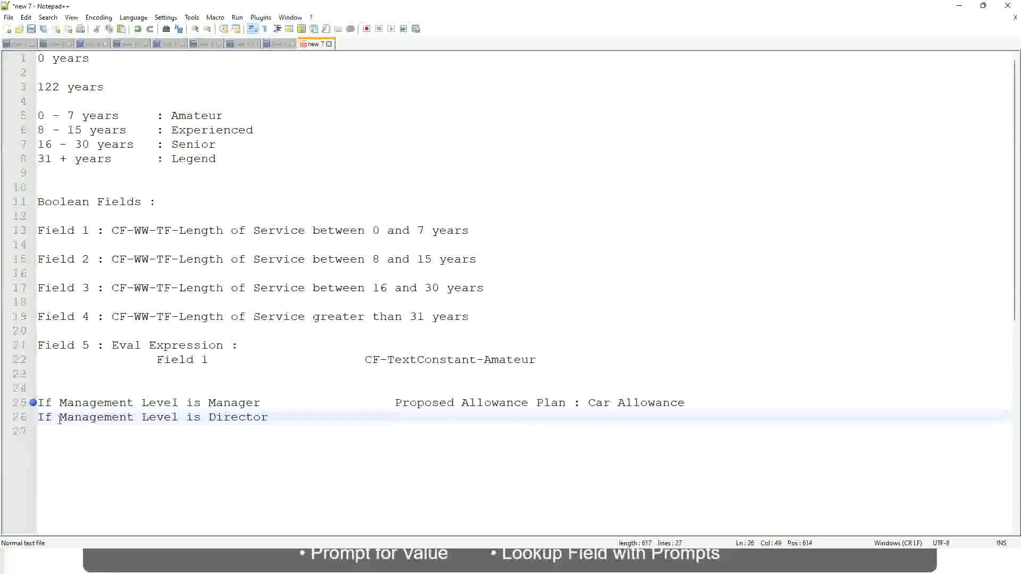
type("Executive Allo")
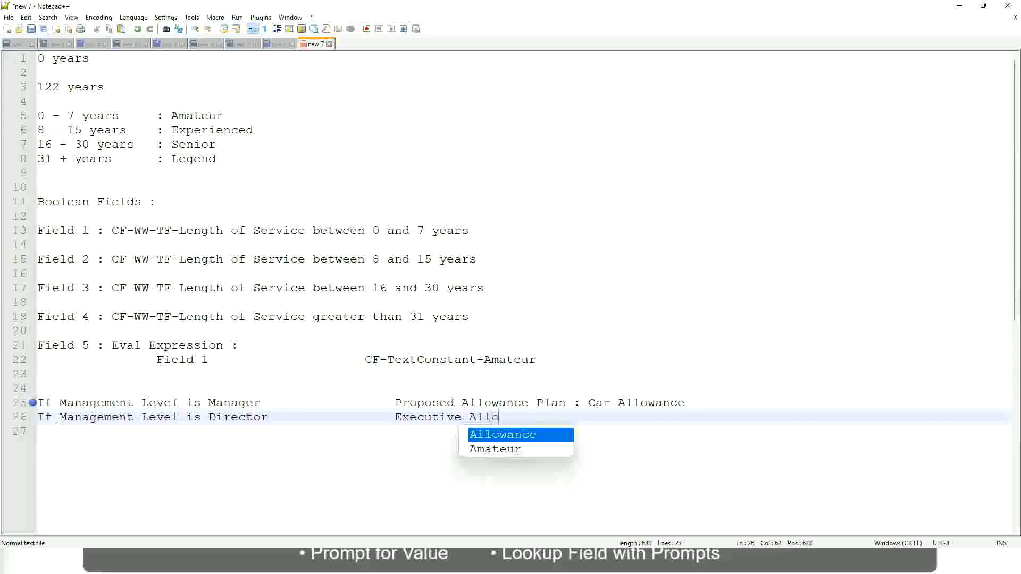
key("Return")
Step: Add a third line with the condition "If Management Level is CEO" and the result "CEO Allowance", aligned with the lines above
key("Return")
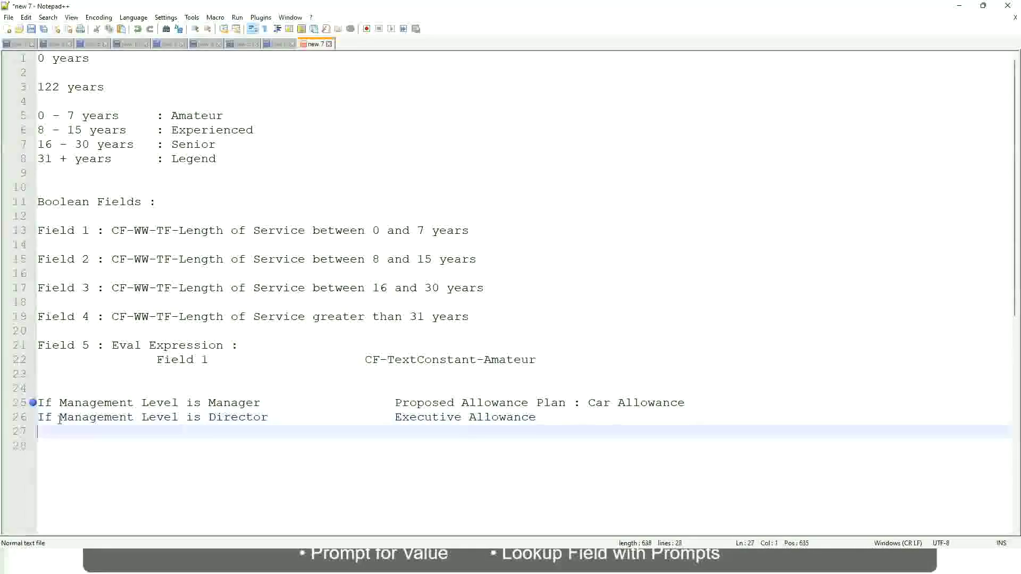
type("If Mana")
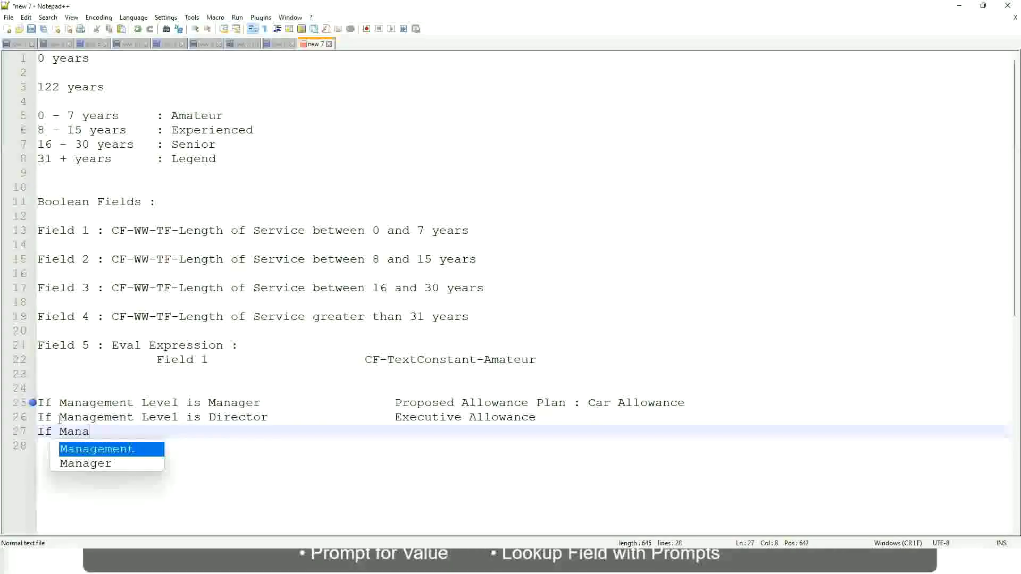
key("Return")
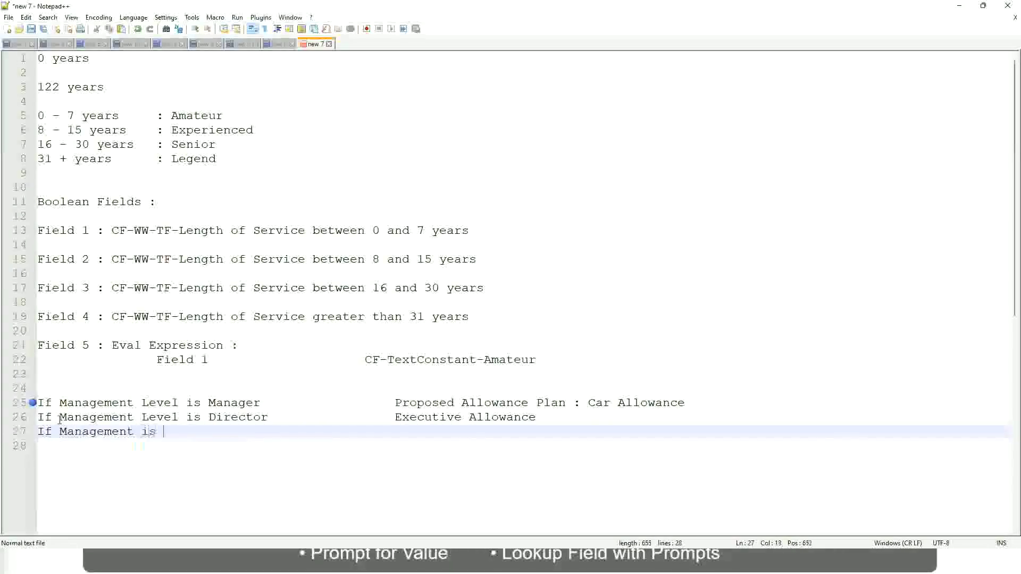
type("le")
key("BackSpace")
key("BackSpace")
type("Le")
key("Down")
key("Down")
key("Return")
type("is CE")
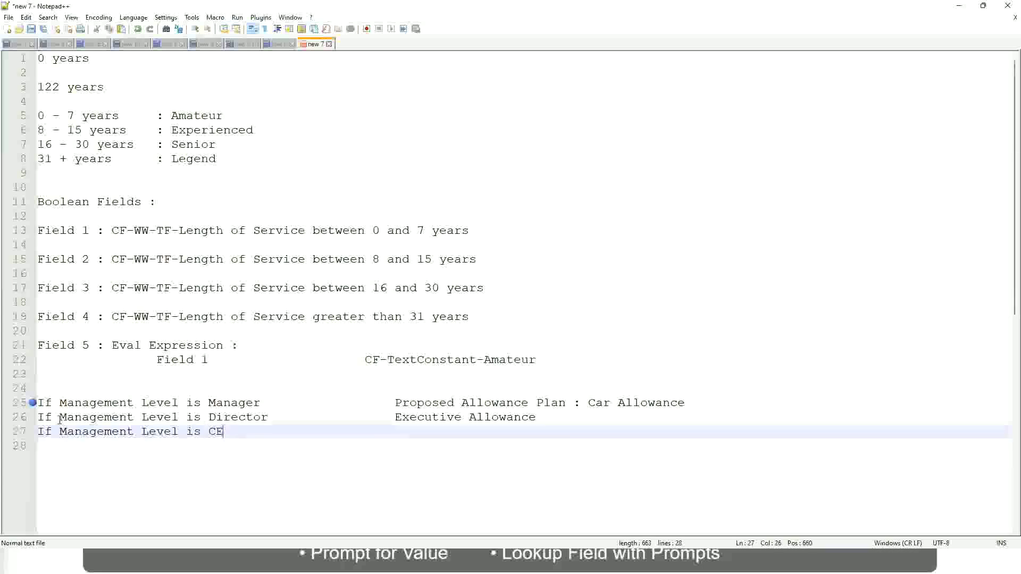
type("O")
key("Tab")
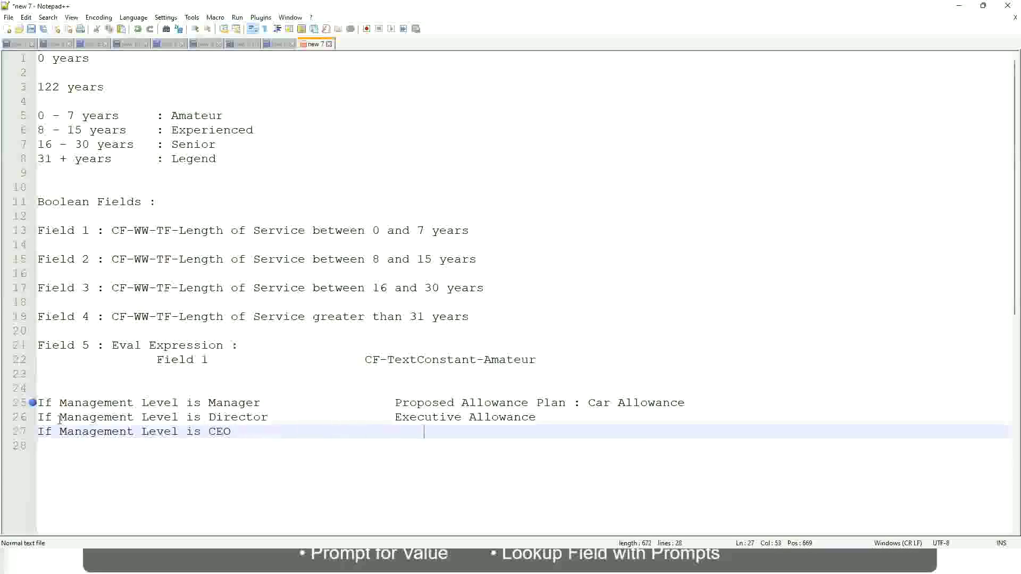
type("CEO Allowance")
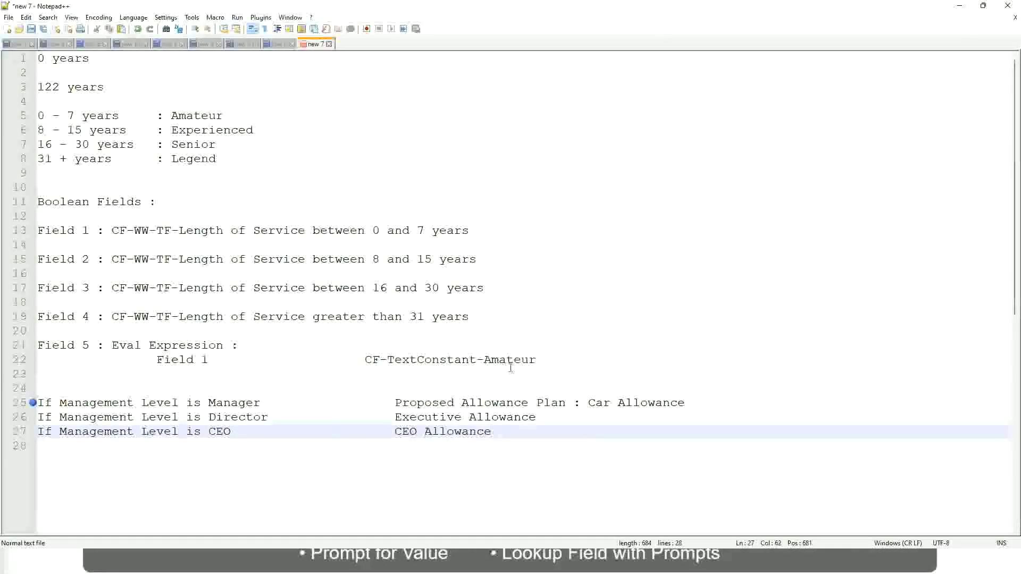
left_click(588, 403)
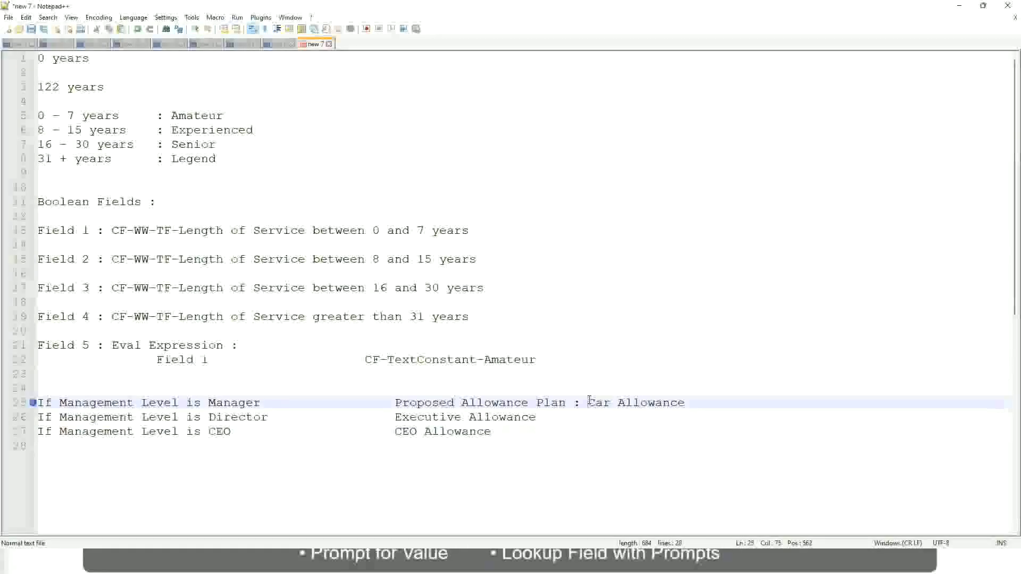
left_click_drag(588, 402, 686, 402)
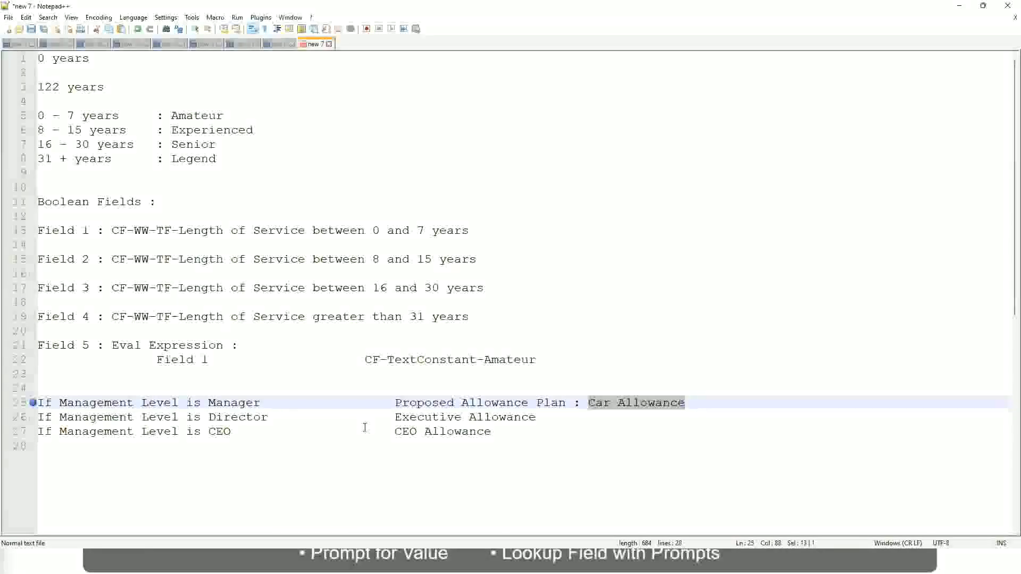
left_click(476, 403)
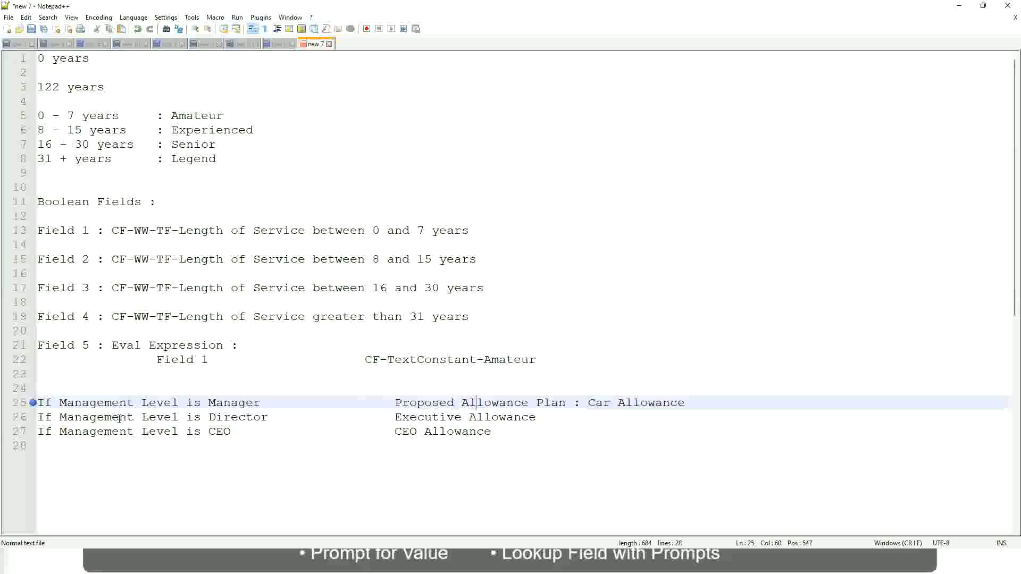
left_click(208, 402)
Step: Replace the whole result on the Manager line with "First Line Manager"
left_click_drag(399, 402, 700, 399)
type("Managers")
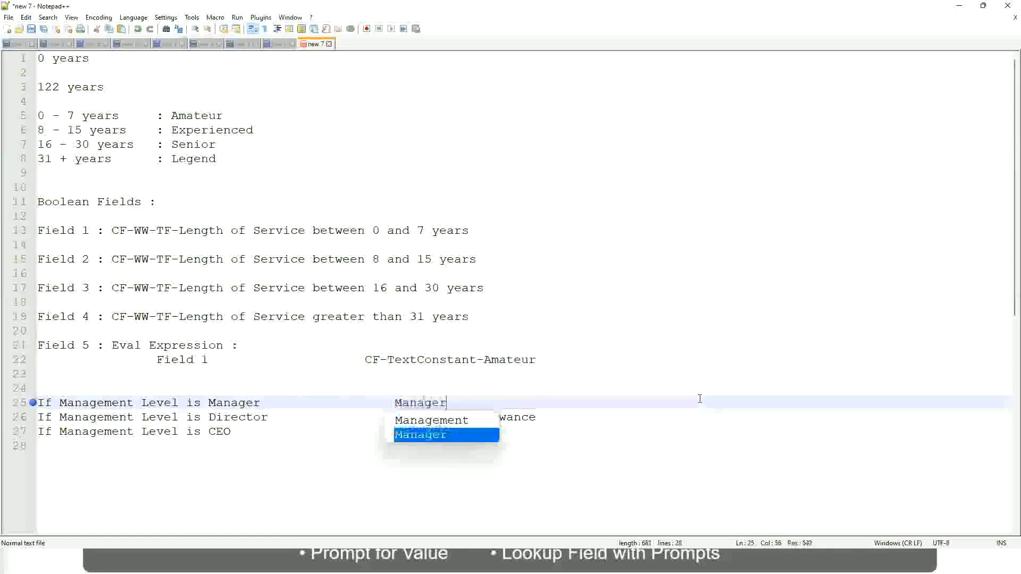
key("BackSpace")
key("BackSpace")
key("BackSpace")
key("BackSpace")
key("BackSpace")
key("BackSpace")
key("BackSpace")
key("BackSpace")
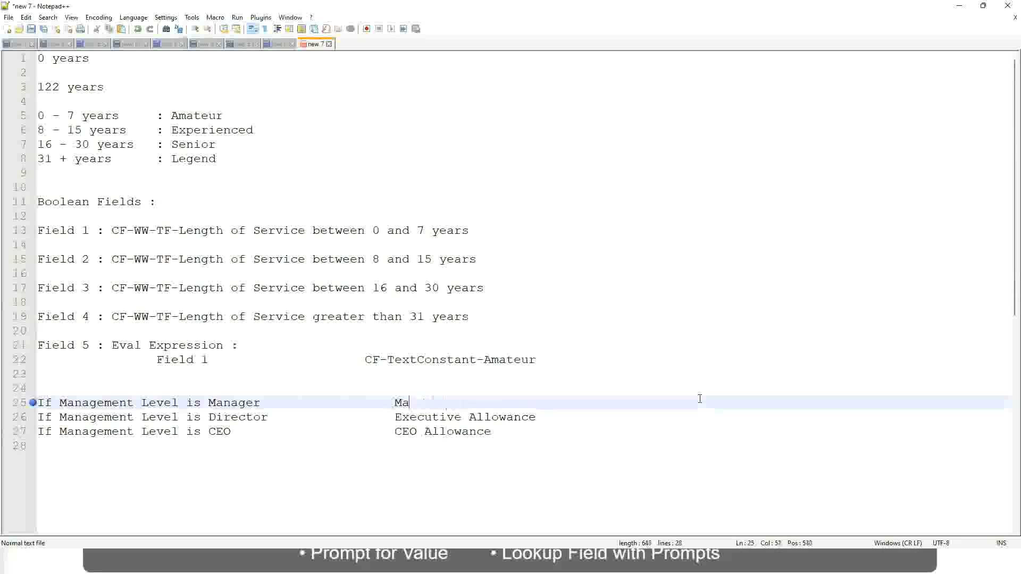
type("First Li")
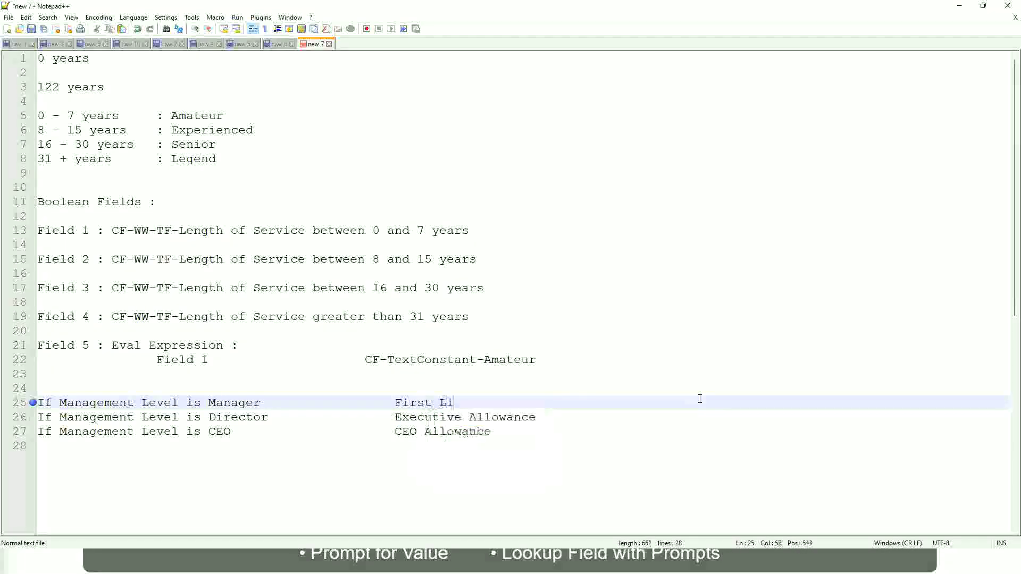
type("ne Manager")
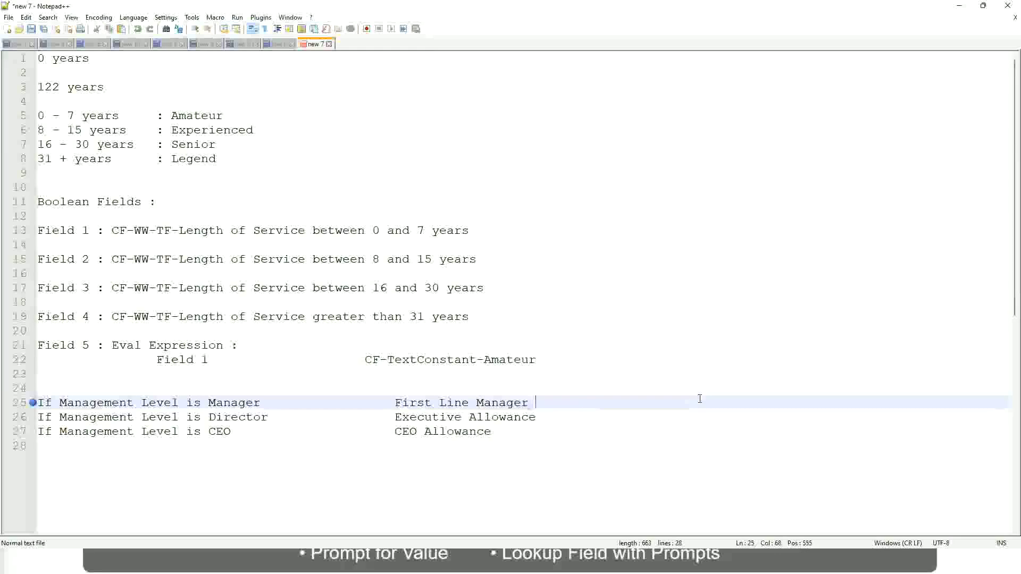
Step: Insert "Name of the" in front of "First Line Manager" on the Manager line
key("Left")
key("Left")
key("Left")
key("Left")
key("Left")
key("Left")
key("Left")
key("Left")
key("Left")
key("Left")
key("Left")
key("Left")
key("Left")
key("Left")
key("Left")
key("Left")
key("Left")
key("Left")
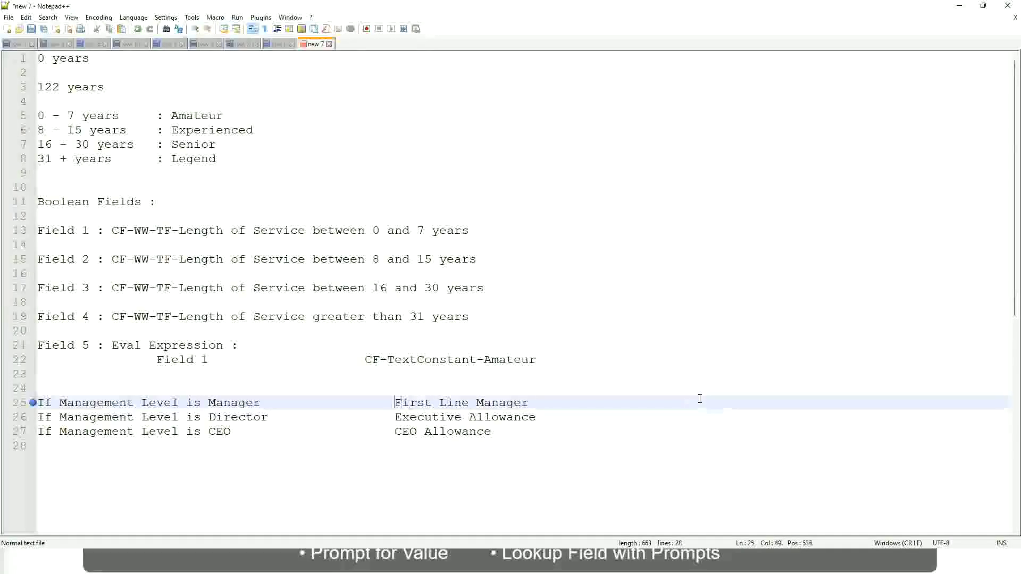
type("Name of the")
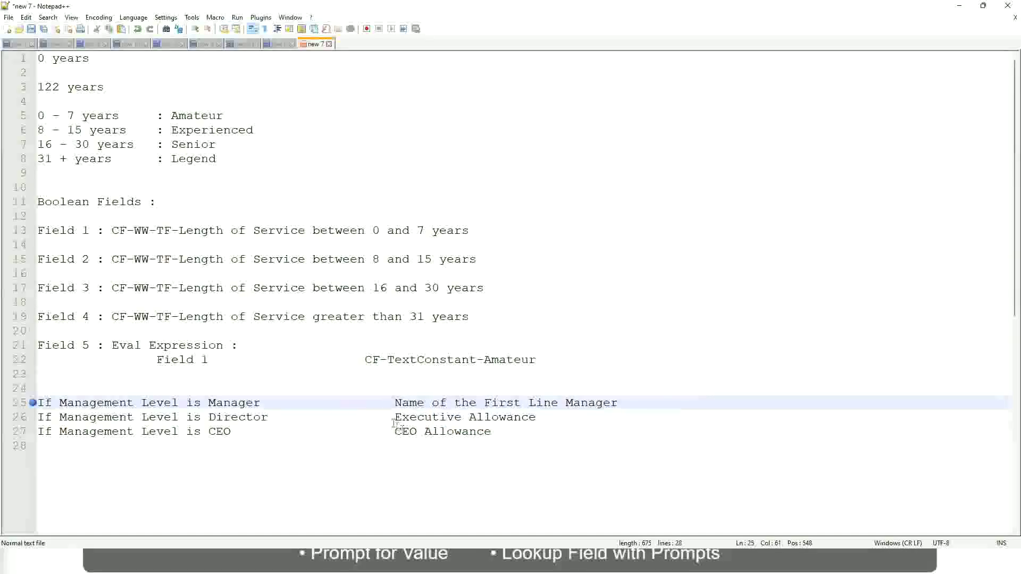
Step: Replace the result "Executive Allowance" on the Director line with "Name of"
left_click_drag(397, 416, 540, 413)
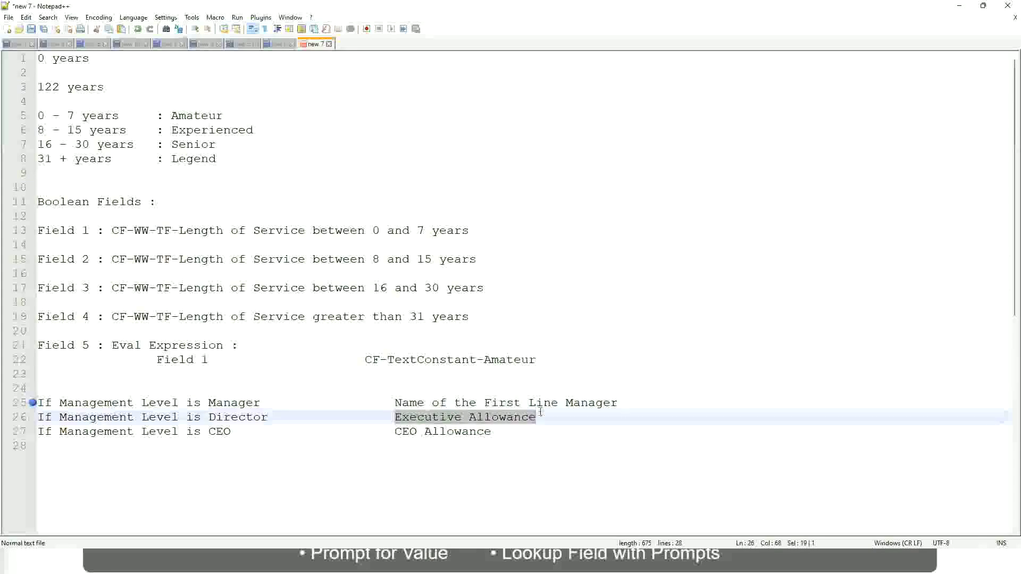
type("Name ")
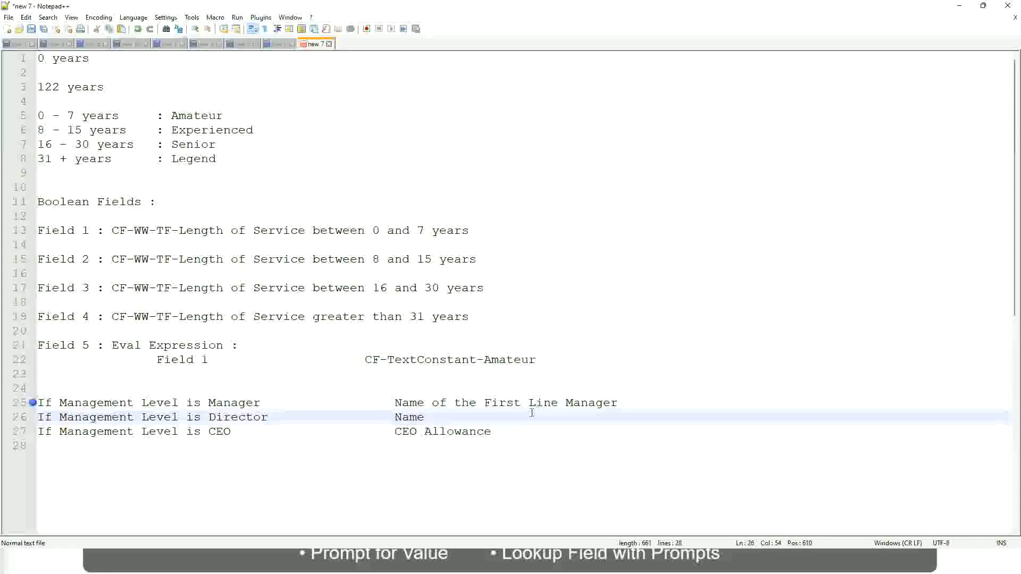
type("of Firs")
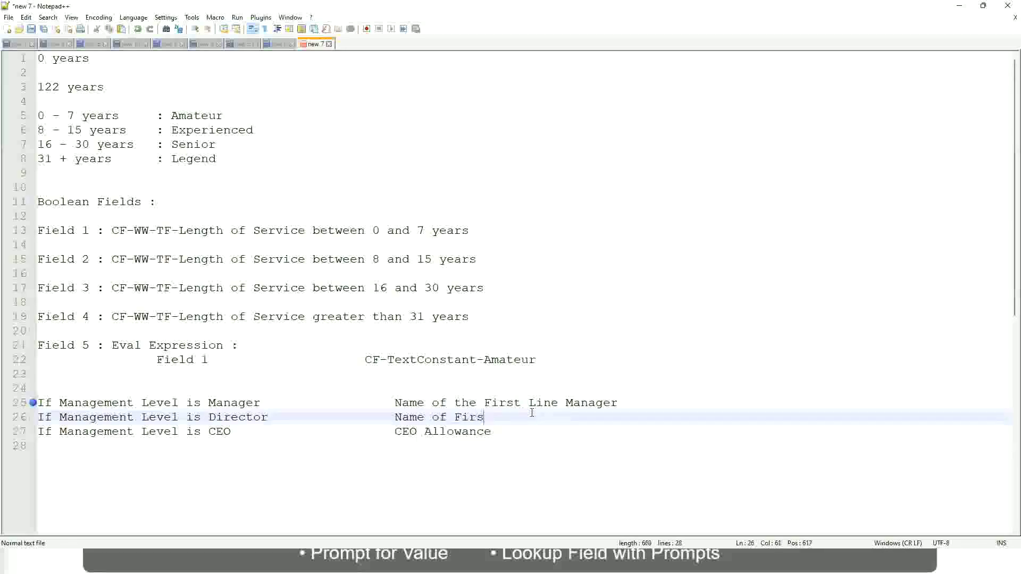
key("BackSpace")
key("BackSpace")
key("BackSpace")
key("BackSpace")
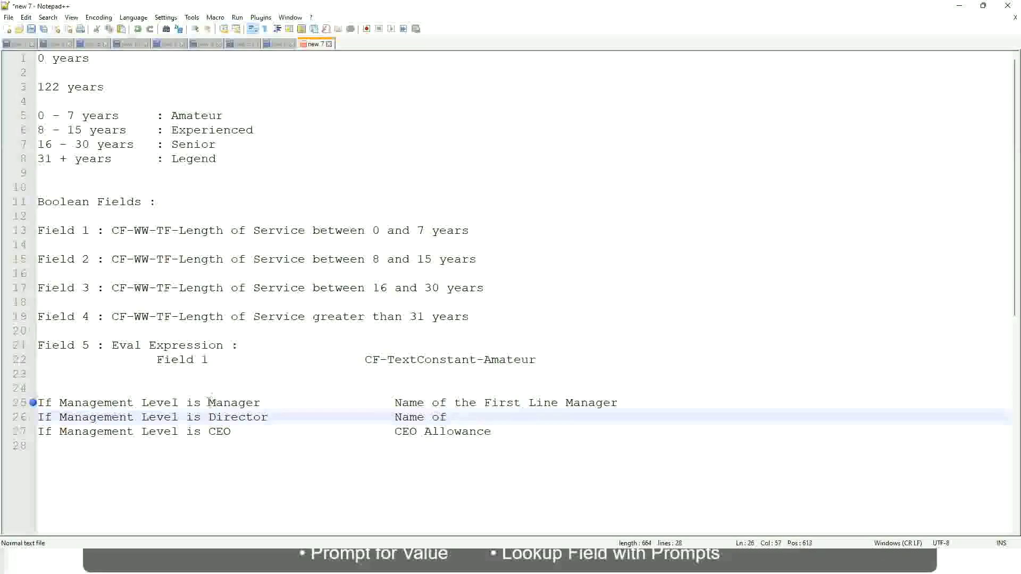
Step: Change "First" to "Second" in the result on the Manager line
double_click(499, 404)
type("Second")
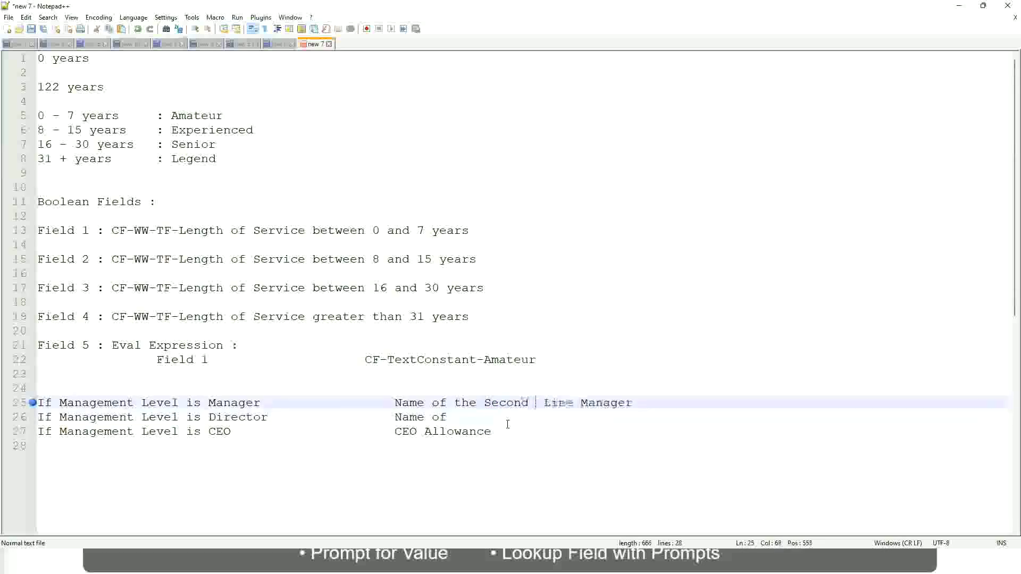
key("BackSpace")
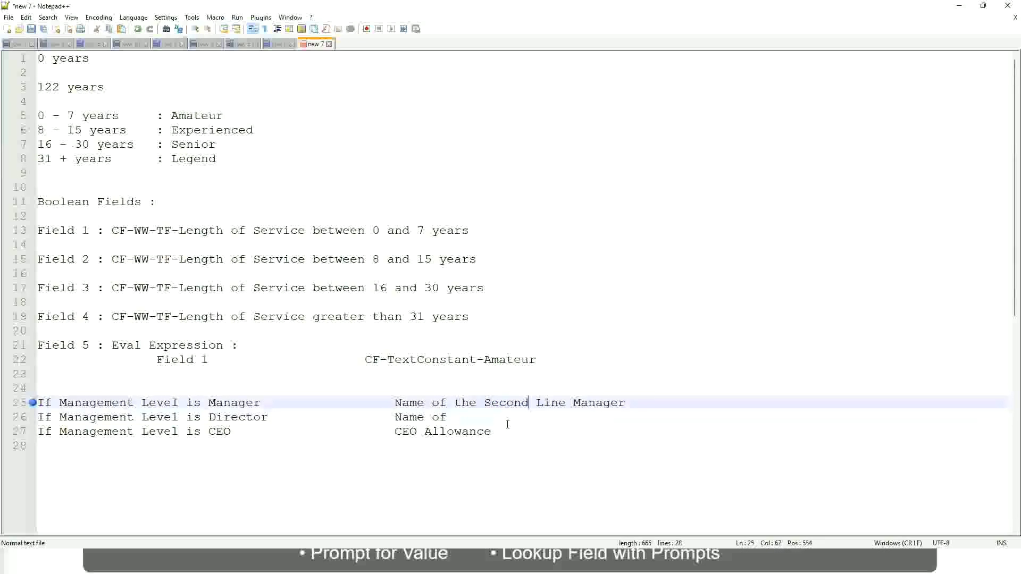
Step: Complete the Director line's result as "Name of Manager" and replace the CEO line's result with "name of CEO/Himself/Herself"
left_click(463, 417)
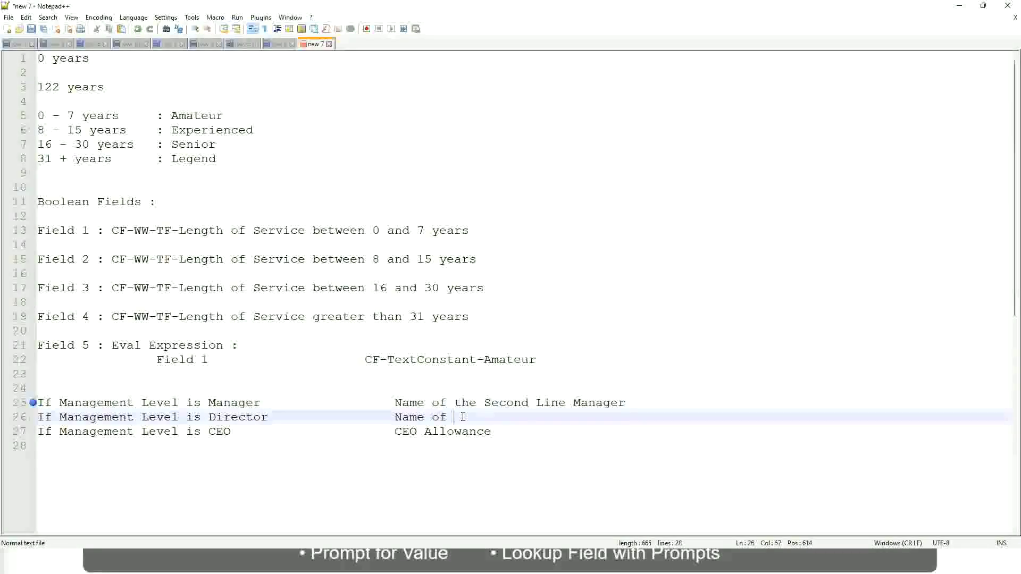
type("Manager")
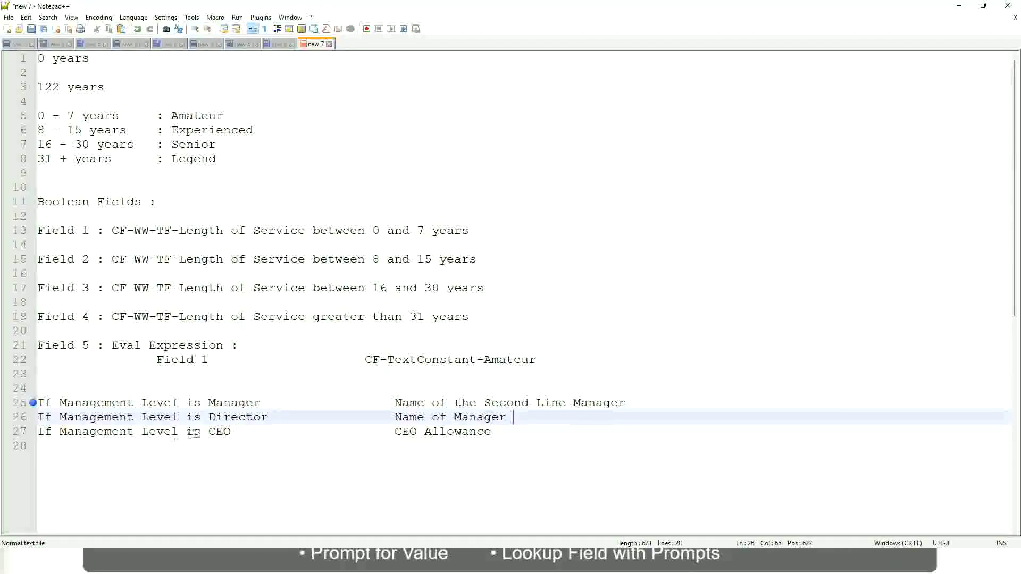
left_click(383, 431)
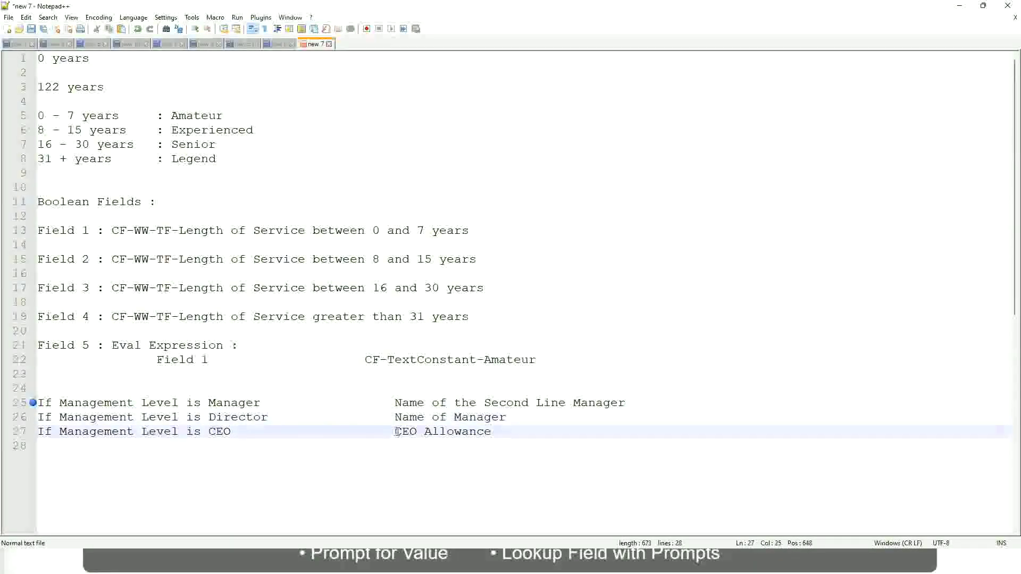
left_click_drag(394, 432, 505, 431)
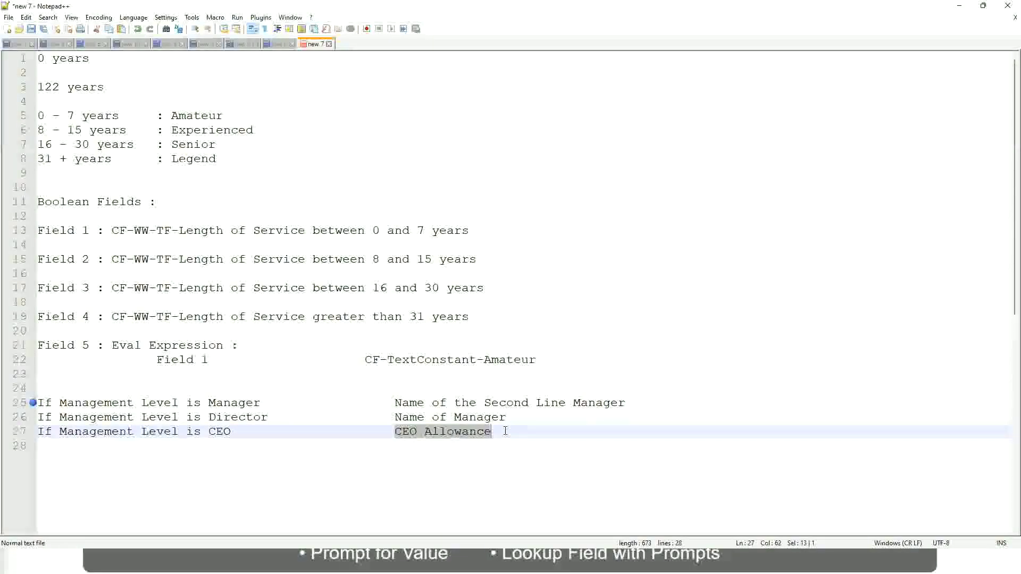
type("name of CEO")
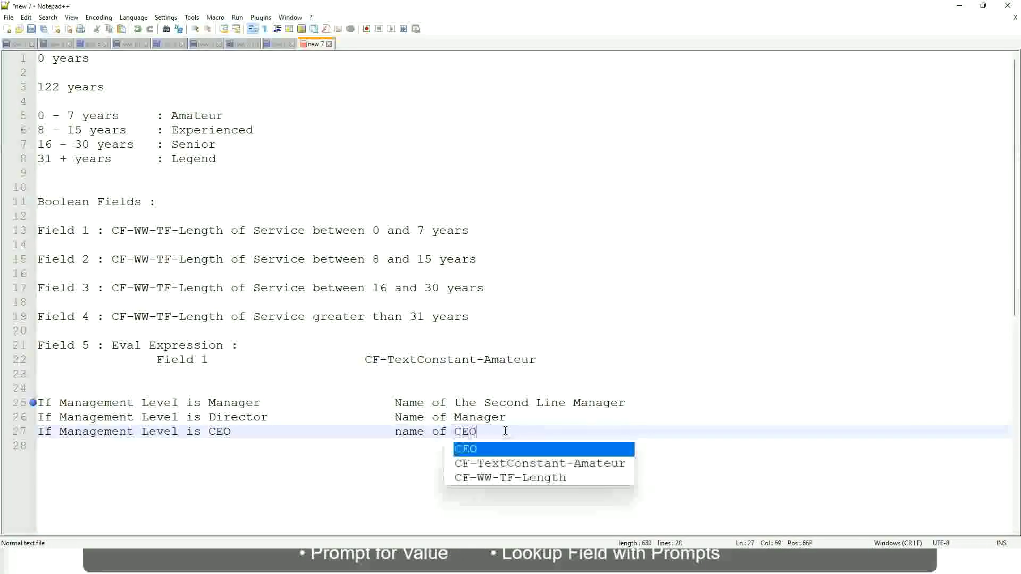
key("BackSpace")
type("/")
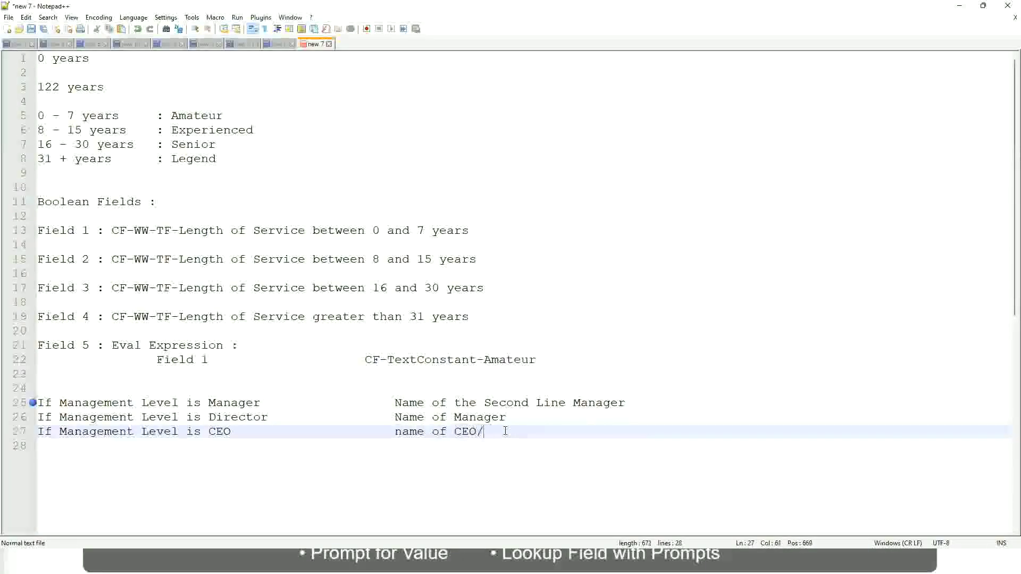
type("Himself/Herself")
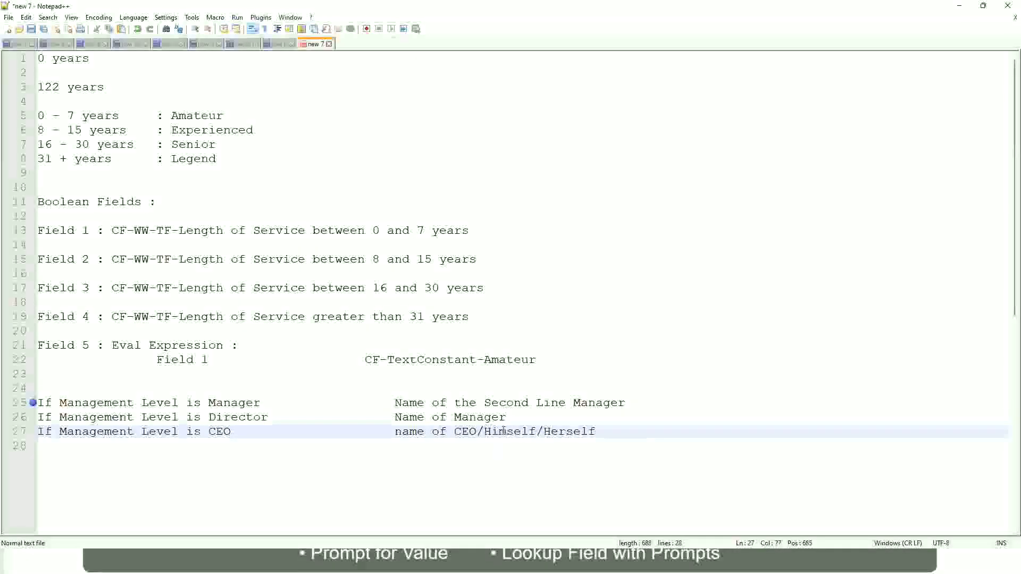
Step: Remove the bookmark from the Manager rule on line 25
left_click(365, 432)
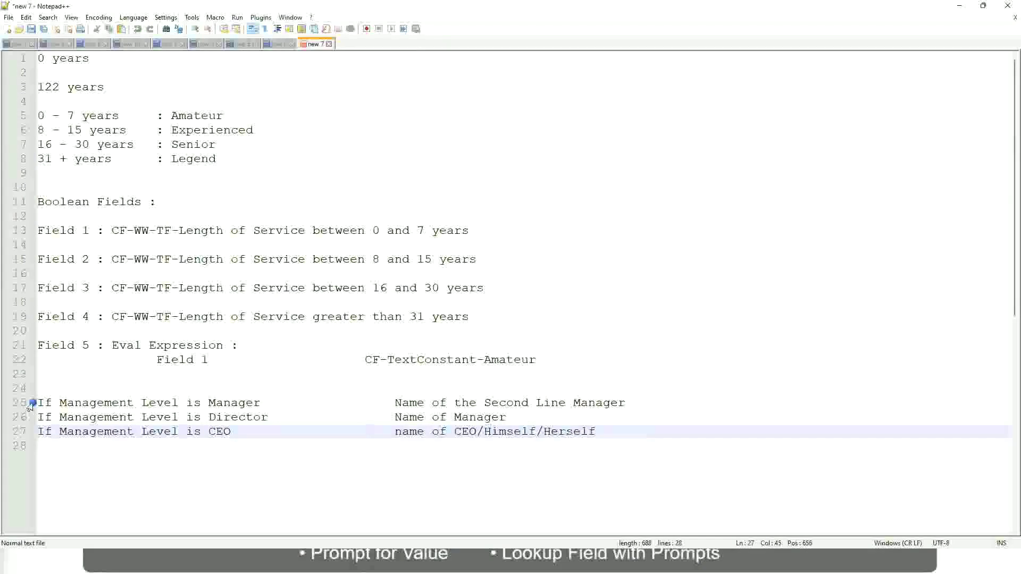
left_click(111, 403)
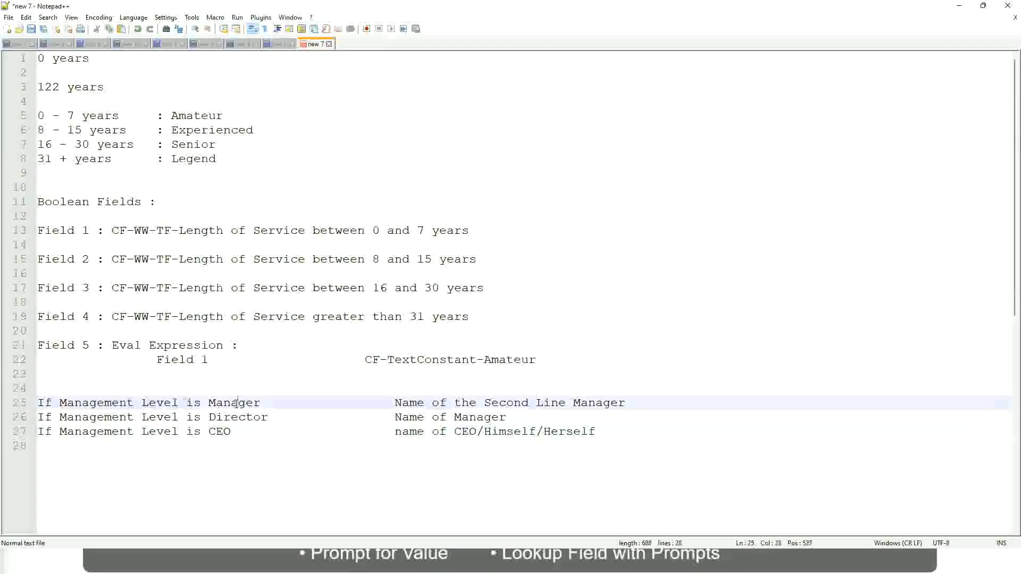
Step: Review the Manager, Director and CEO rules together with the name each one should return
left_click(350, 408)
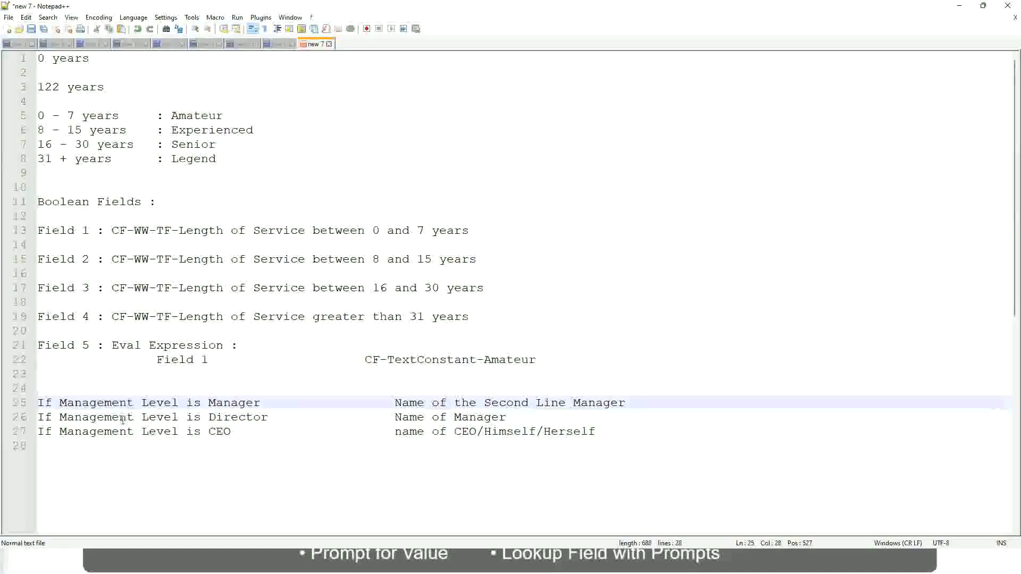
left_click(209, 417)
left_click(253, 417)
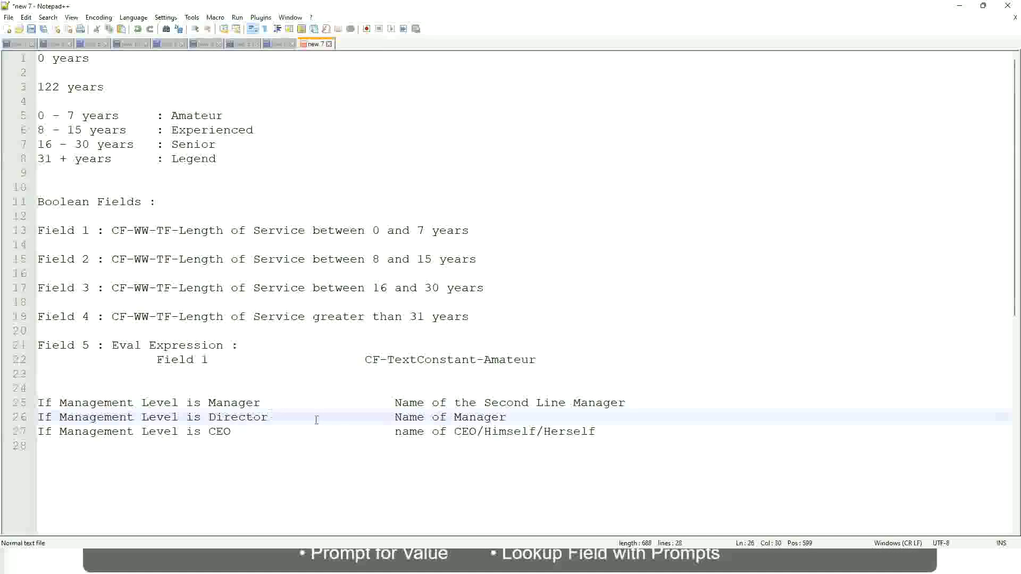
left_click(507, 417)
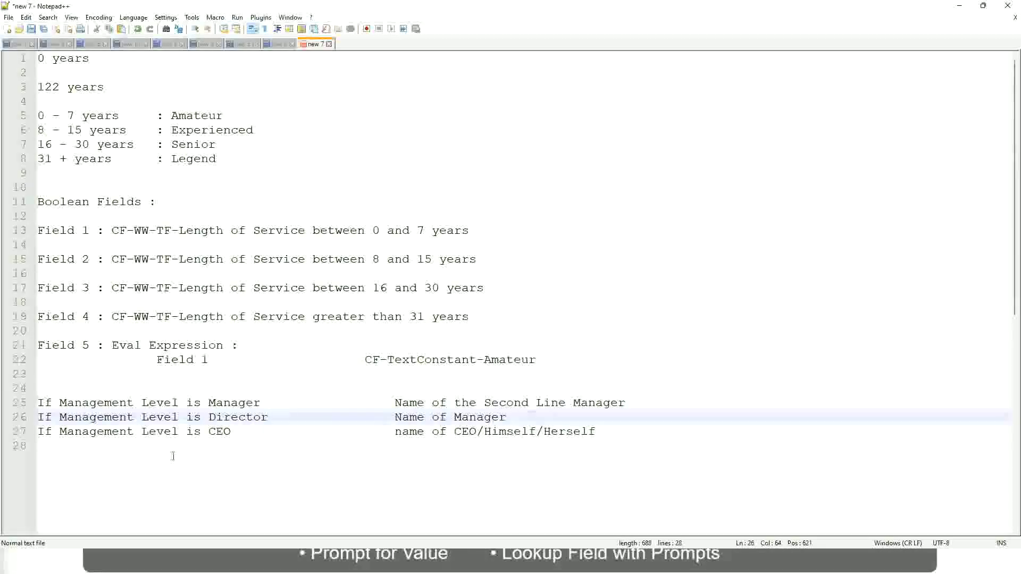
left_click(228, 419)
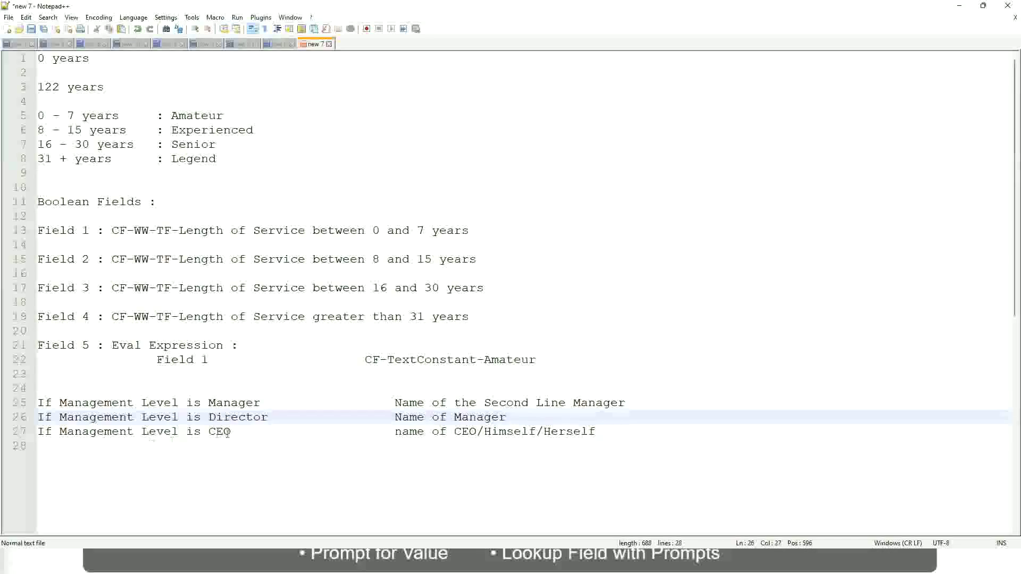
left_click(223, 431)
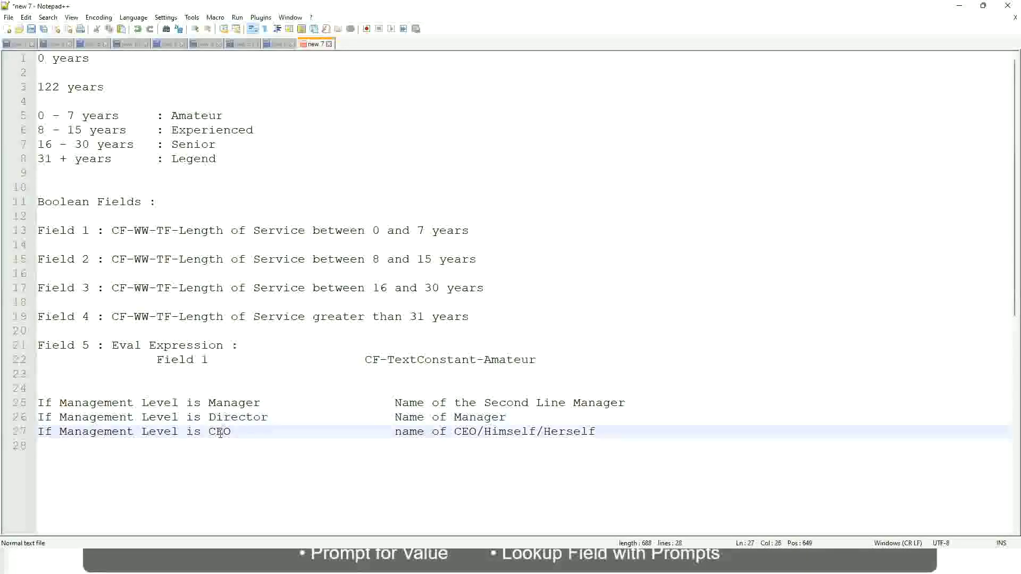
left_click(476, 432)
key("End")
left_click_drag(620, 429, 37, 403)
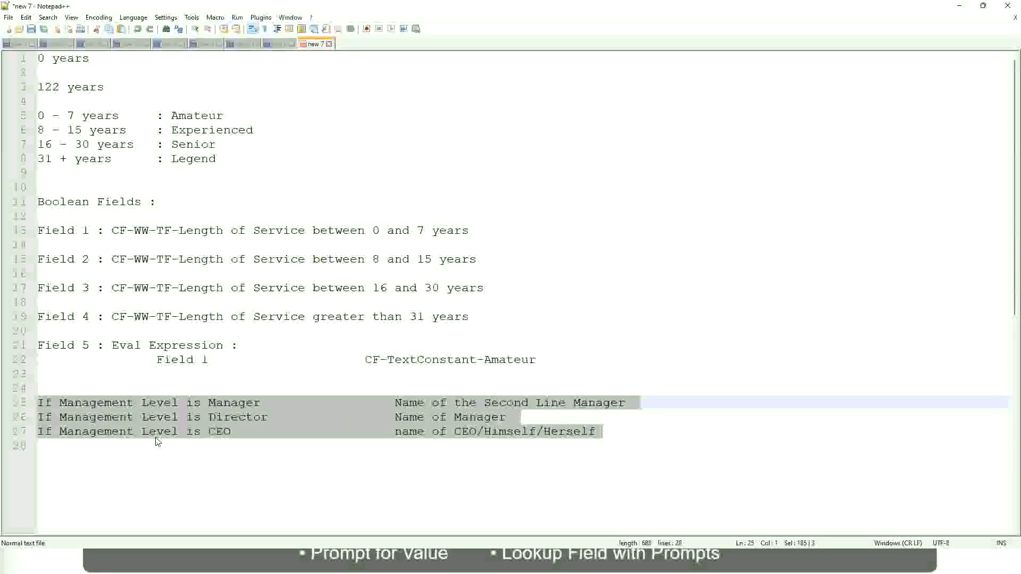
left_click(431, 402)
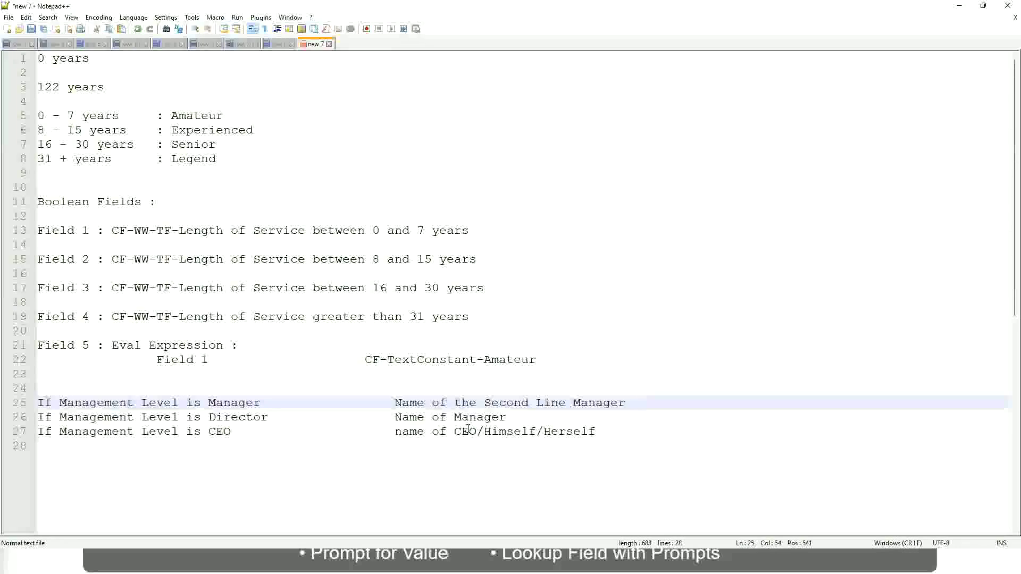
left_click_drag(394, 402, 626, 402)
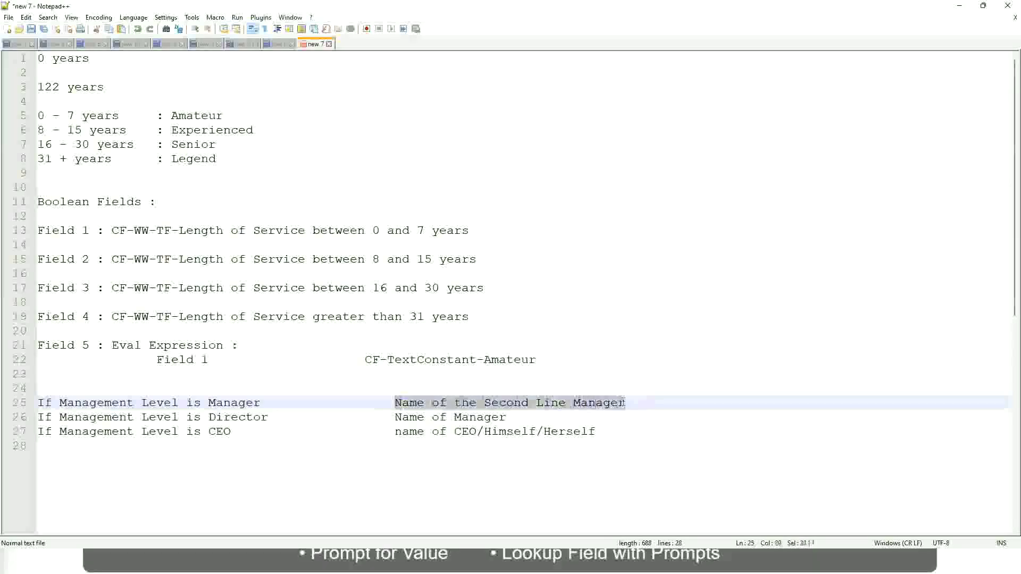
left_click(476, 403)
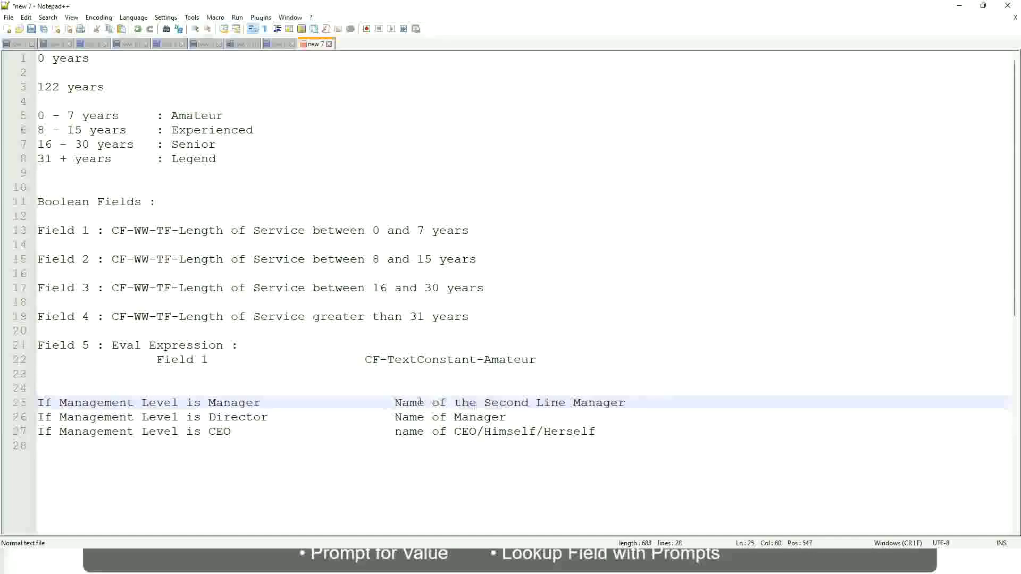
left_click_drag(394, 402, 628, 402)
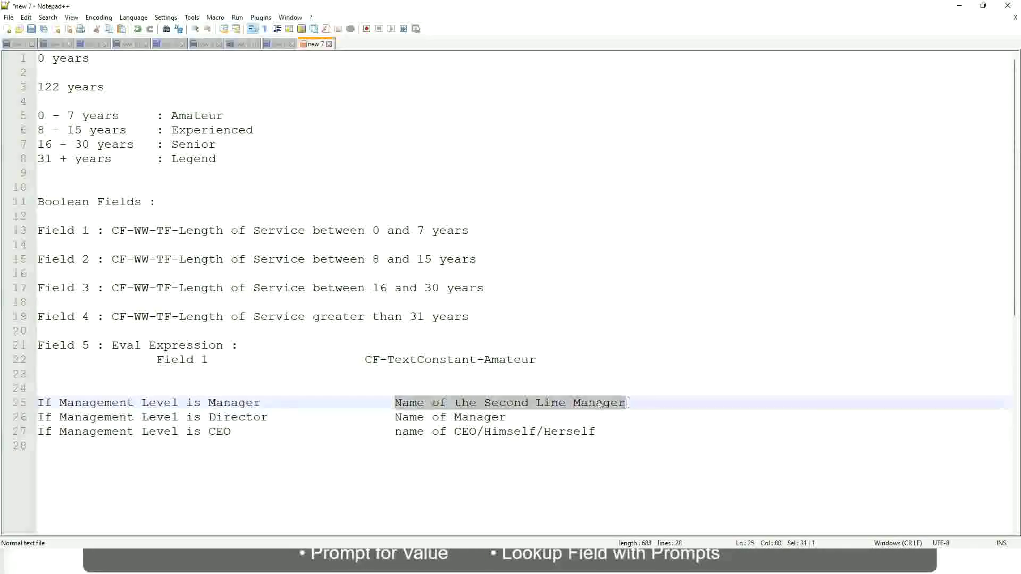
left_click(523, 405)
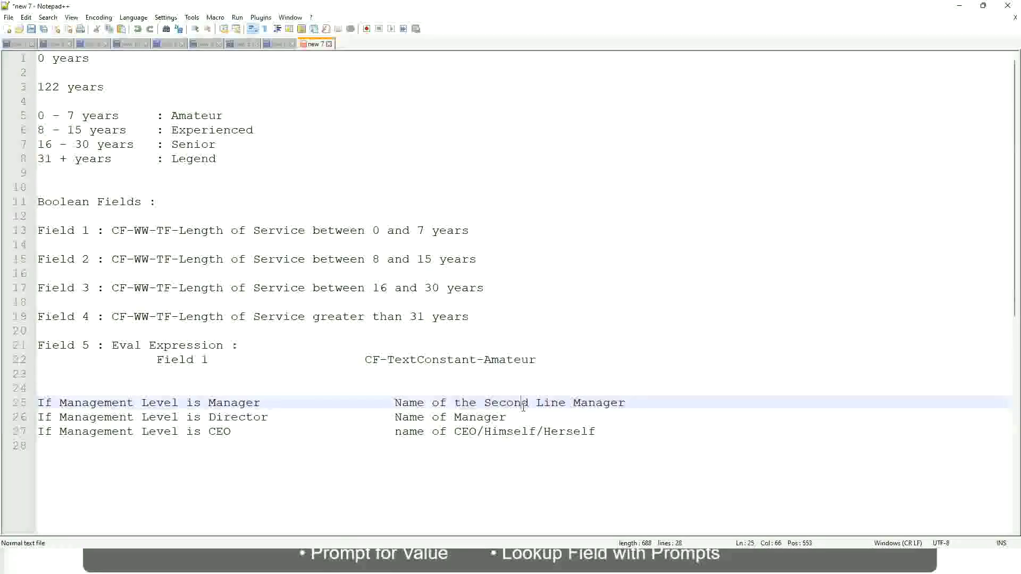
left_click(265, 403)
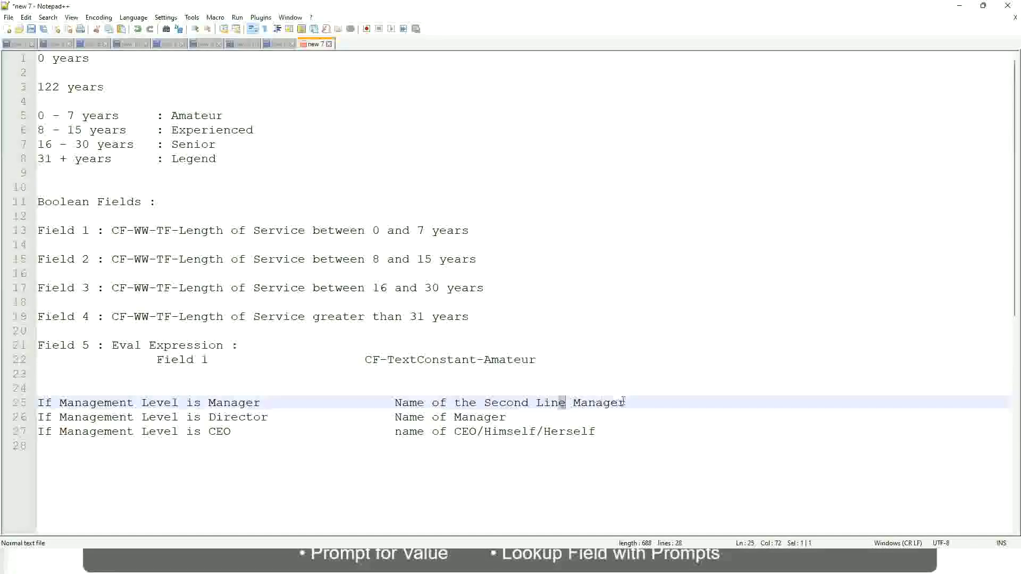
left_click(641, 402)
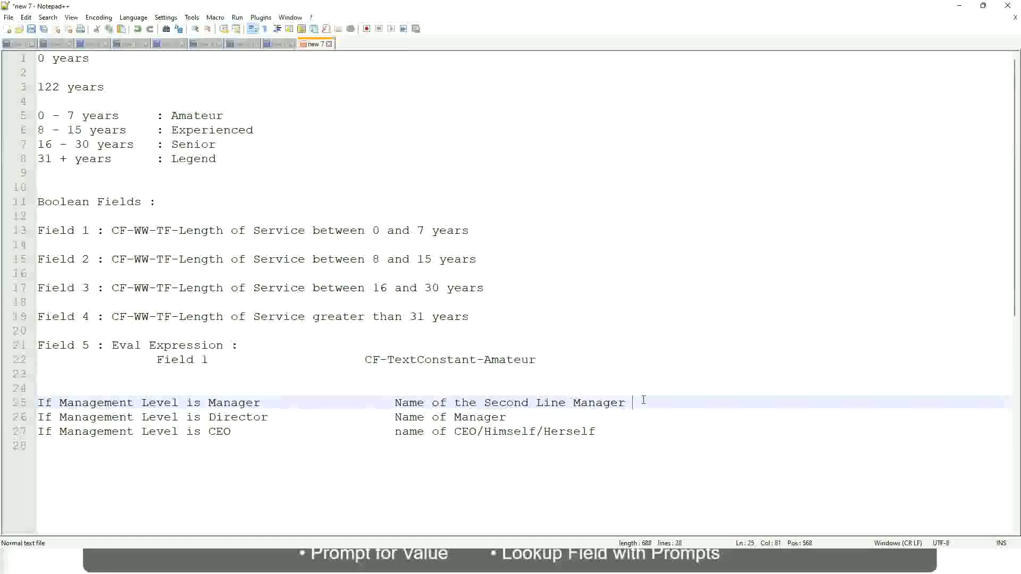
left_click(603, 402)
Step: Compare the experience labels in the years-of-service list with the name results of the management level rules
double_click(210, 115)
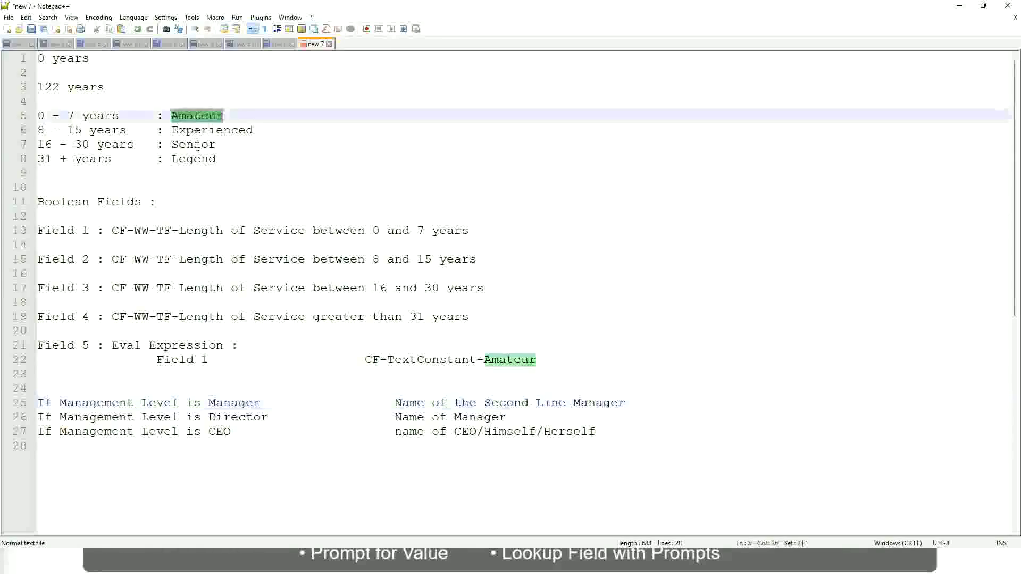
double_click(210, 129)
double_click(197, 144)
left_click(192, 158)
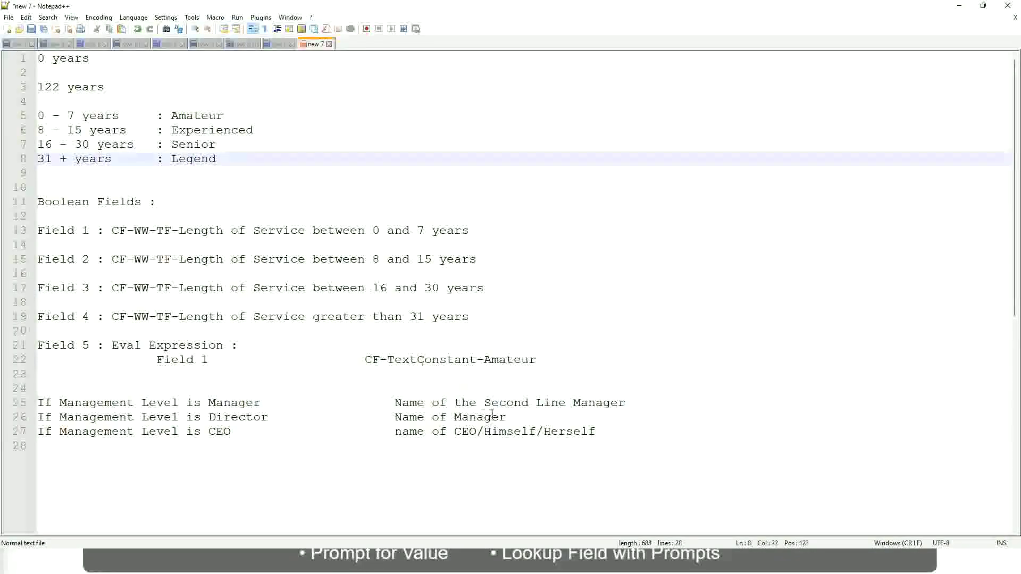
left_click(522, 431)
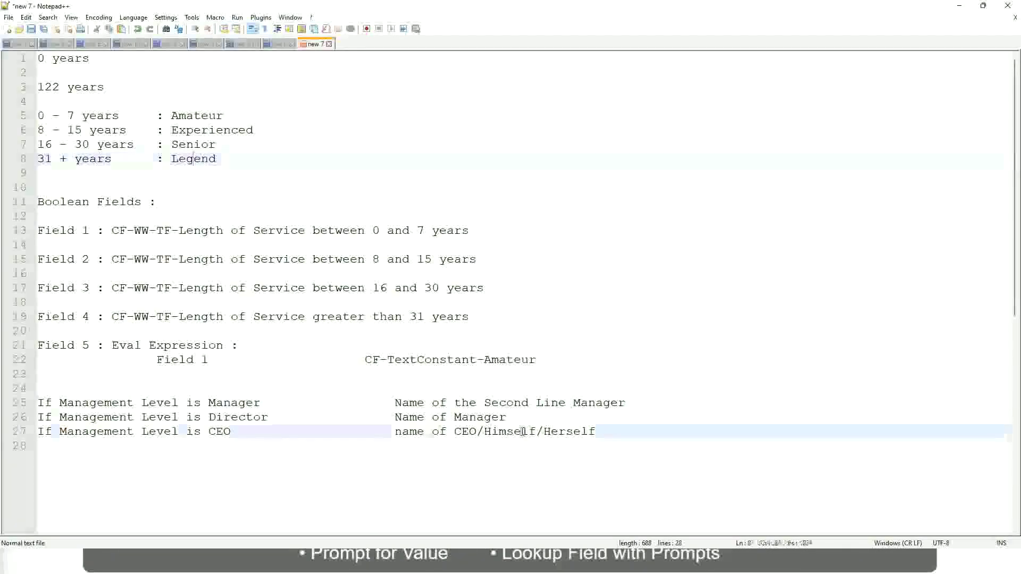
left_click(485, 417)
left_click(489, 403)
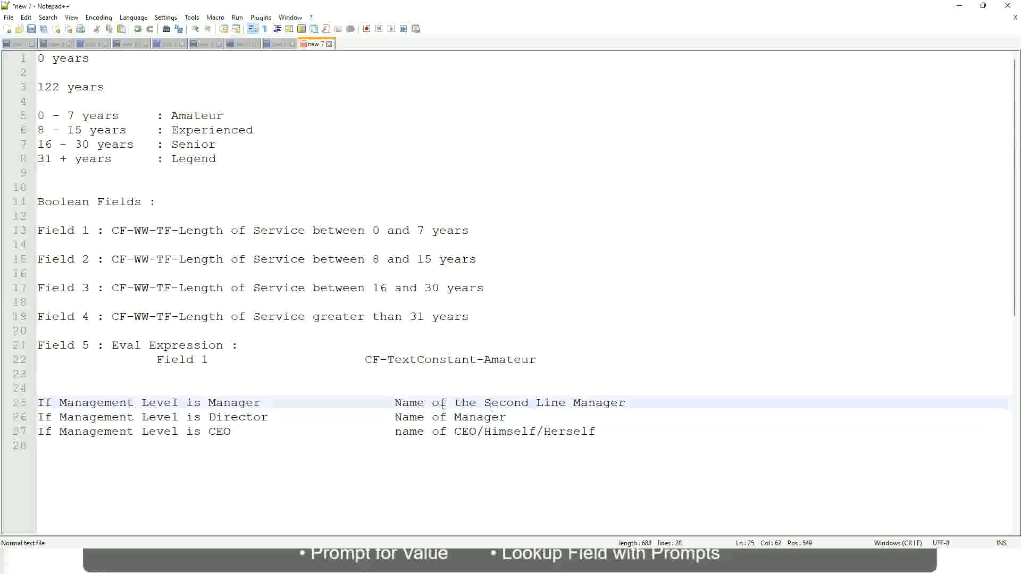
Step: Switch to Workday, copy the name of the saved Lookup Range Band calculated field and close its save confirmation
left_click(278, 423)
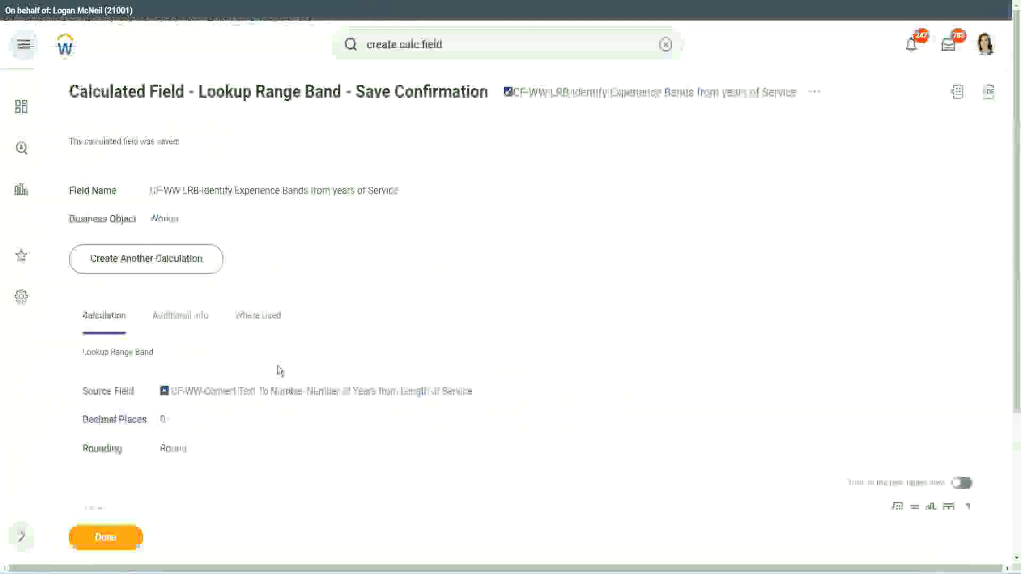
scroll(388, 162, "down", 4)
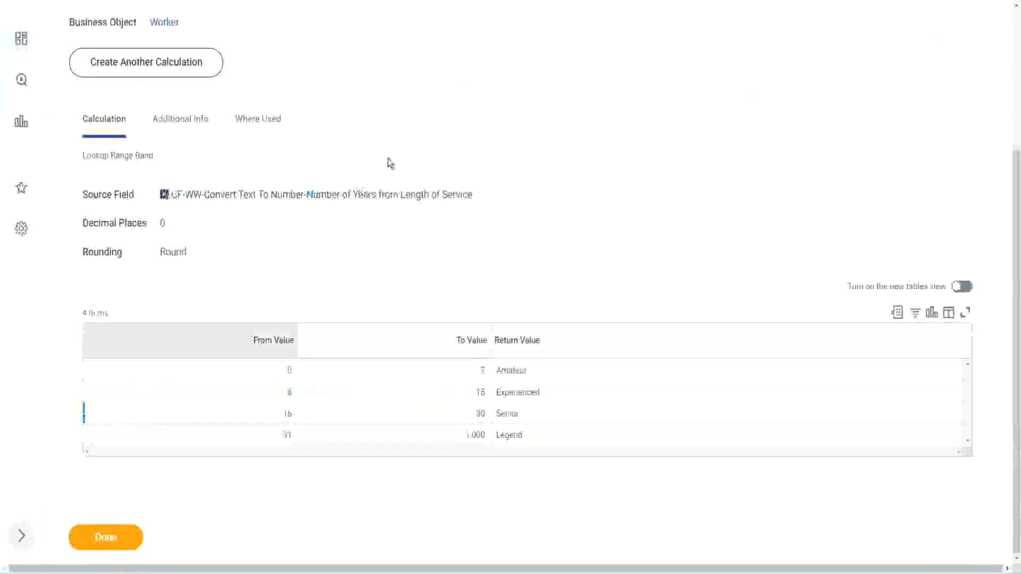
scroll(397, 204, "up", 4)
right_click(601, 99)
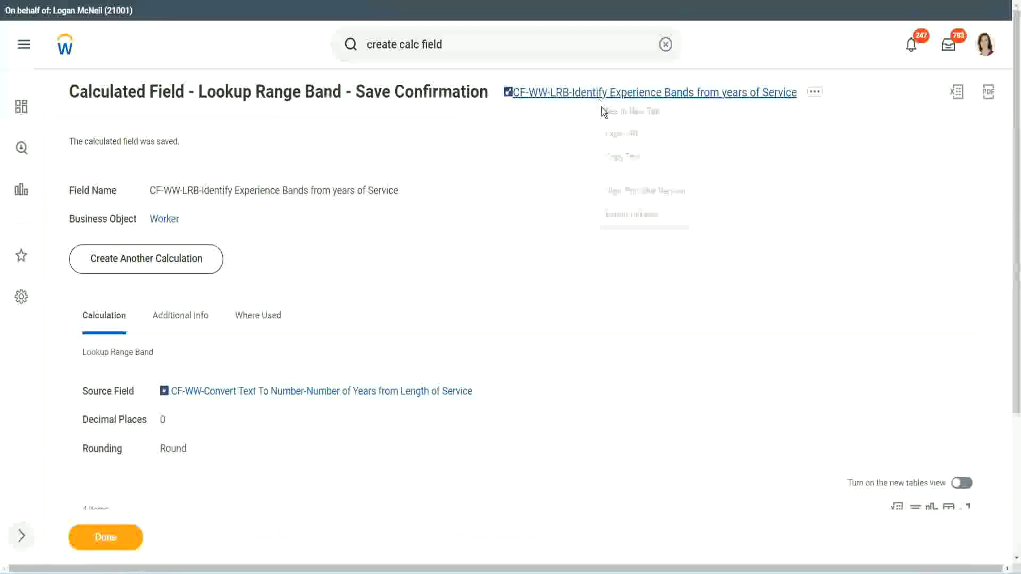
left_click(632, 159)
left_click(97, 542)
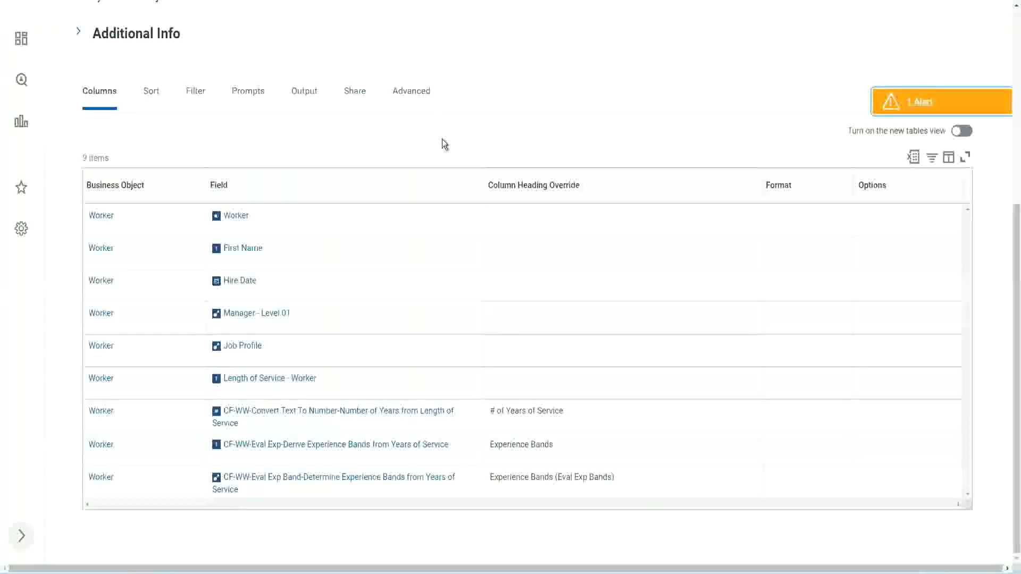
Step: Open the WW Employee Details custom report for editing
scroll(442, 139, "up", 5)
left_click(351, 115)
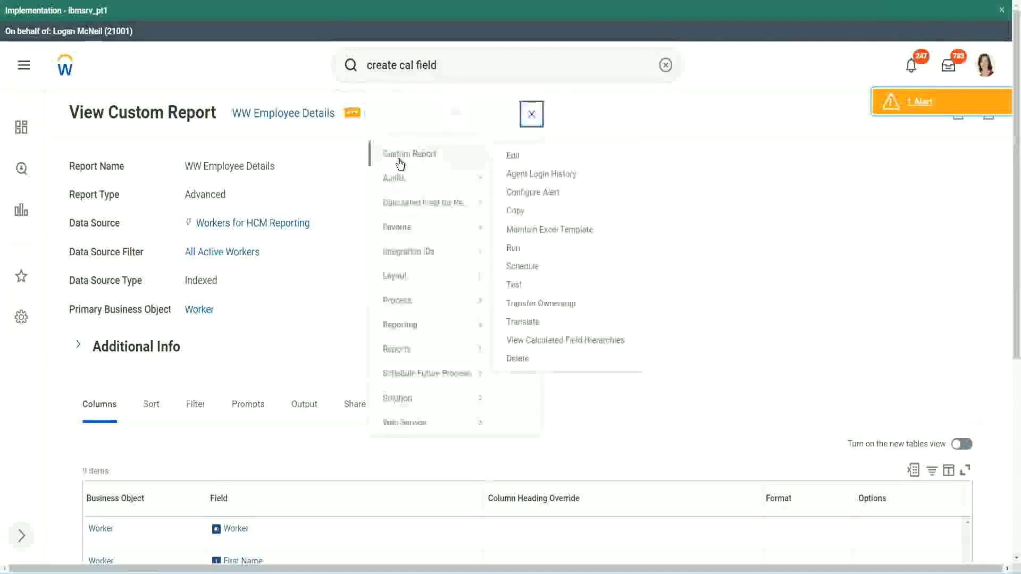
left_click(512, 155)
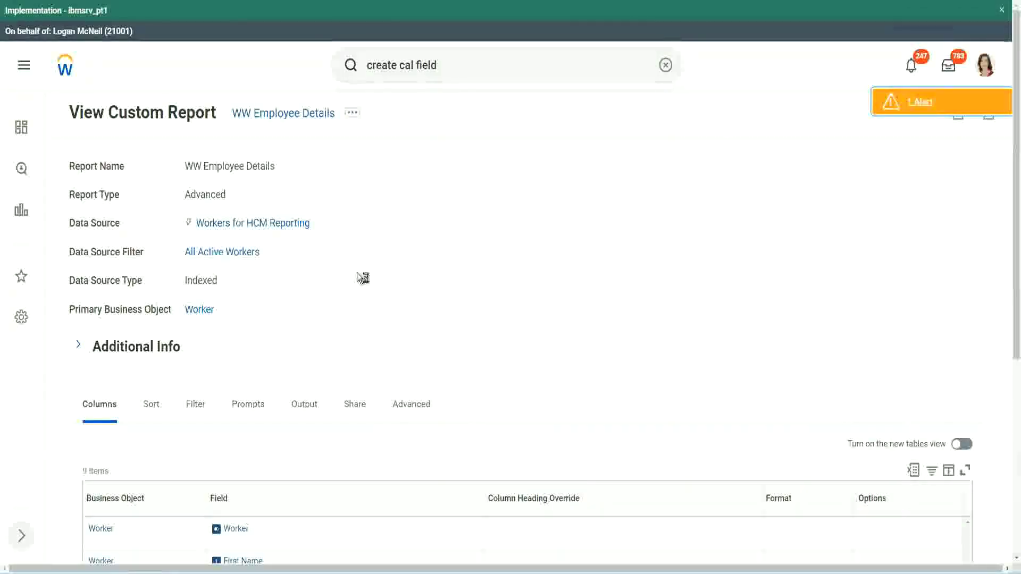
Step: Add a Worker column after the last report column using the field CF-WW-LRB-Identify Experience Bands from years of Service
scroll(388, 276, "down", 5)
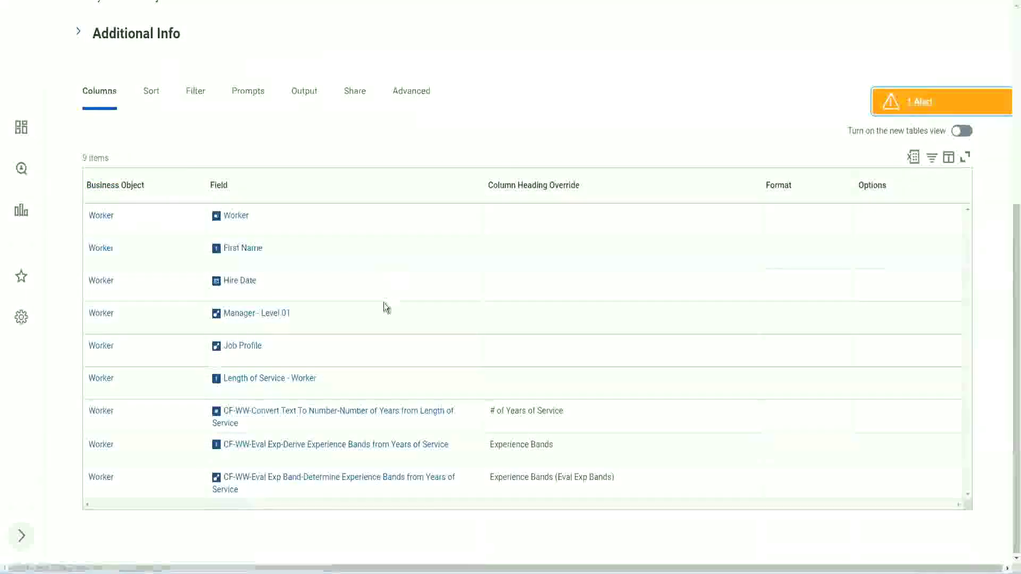
scroll(382, 294, "down", 5)
scroll(198, 365, "down", 3)
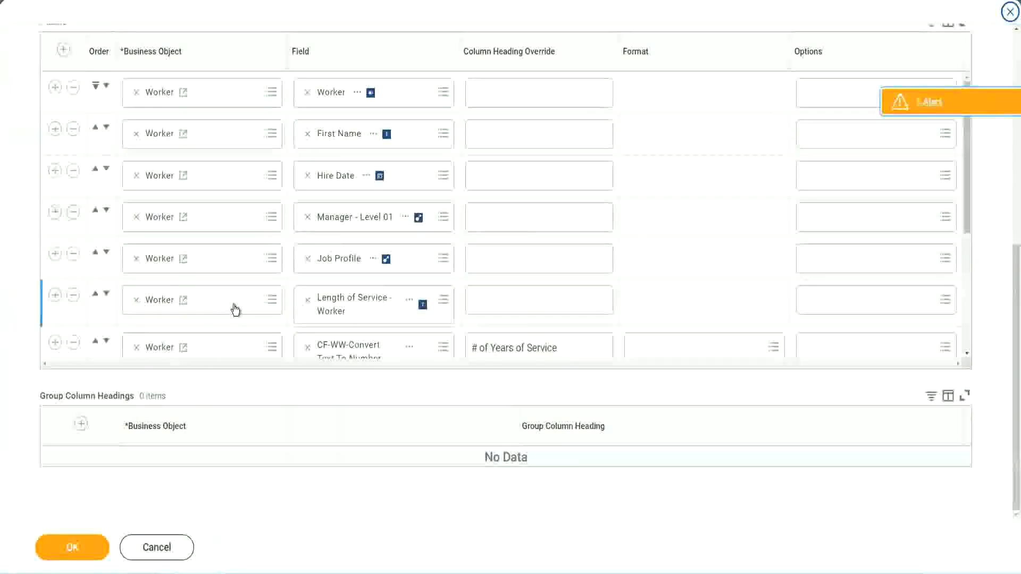
scroll(160, 323, "down", 4)
left_click(54, 285)
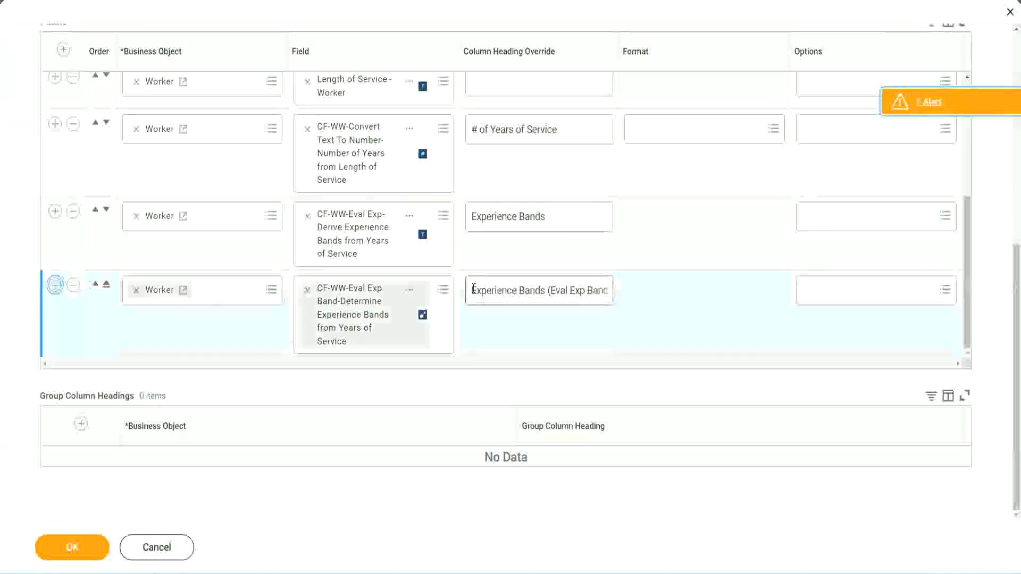
left_click(347, 338)
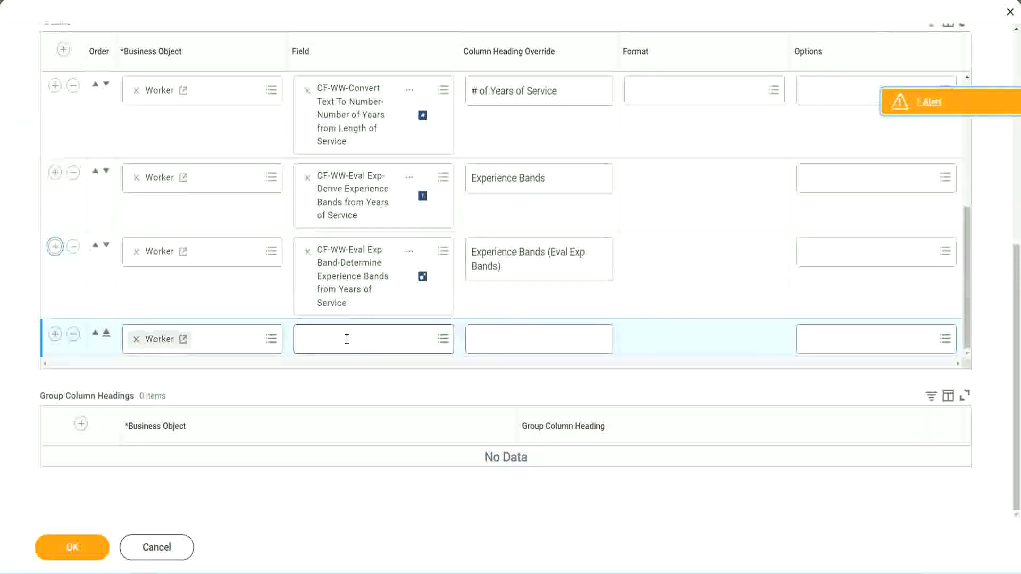
key("ctrl+v")
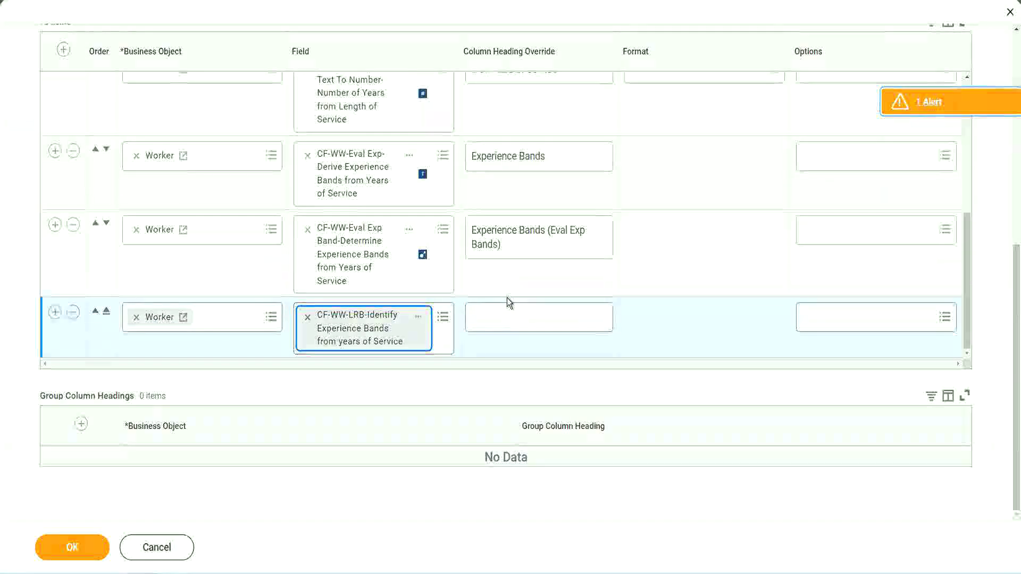
Step: Set the column heading override of the new lookup range band column to "Experience Bands (LRB)"
left_click(509, 311)
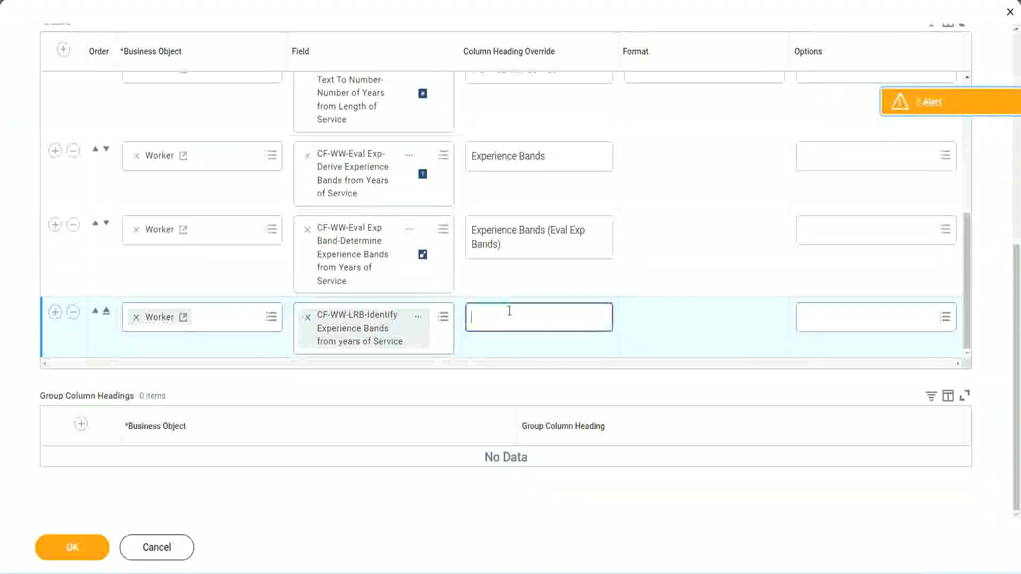
type("Ex")
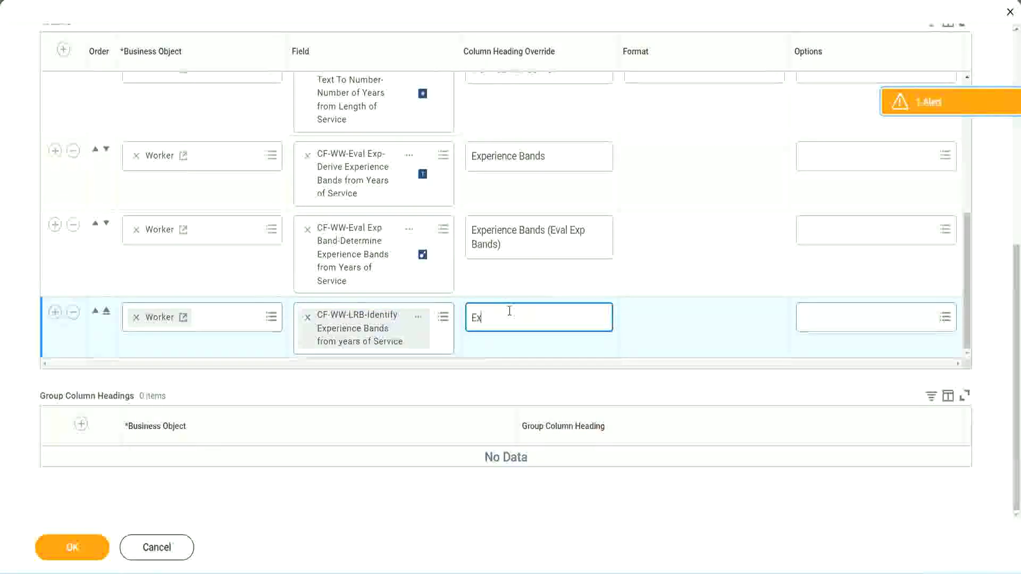
type("perience")
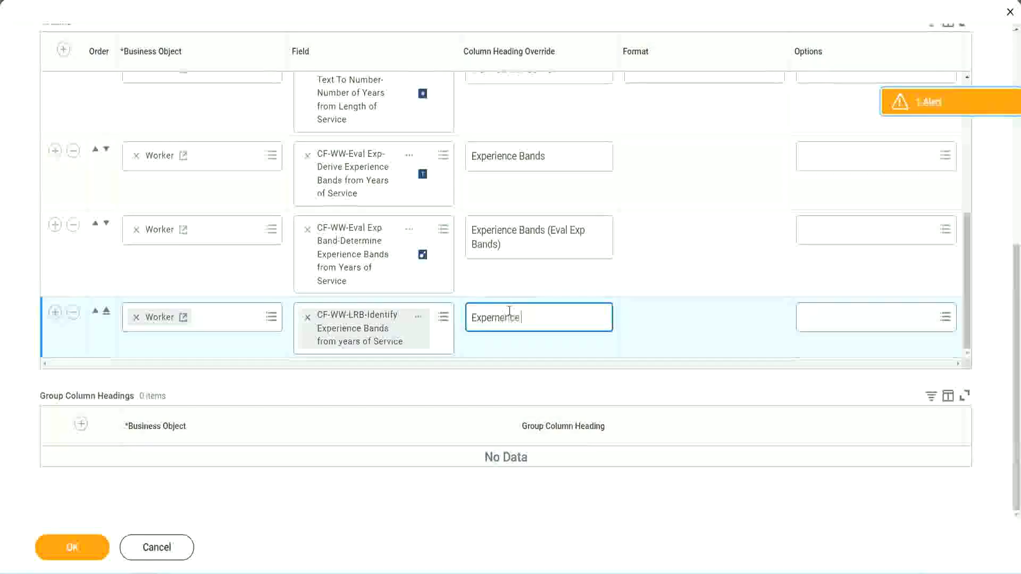
key("BackSpace")
key("BackSpace")
key("BackSpace")
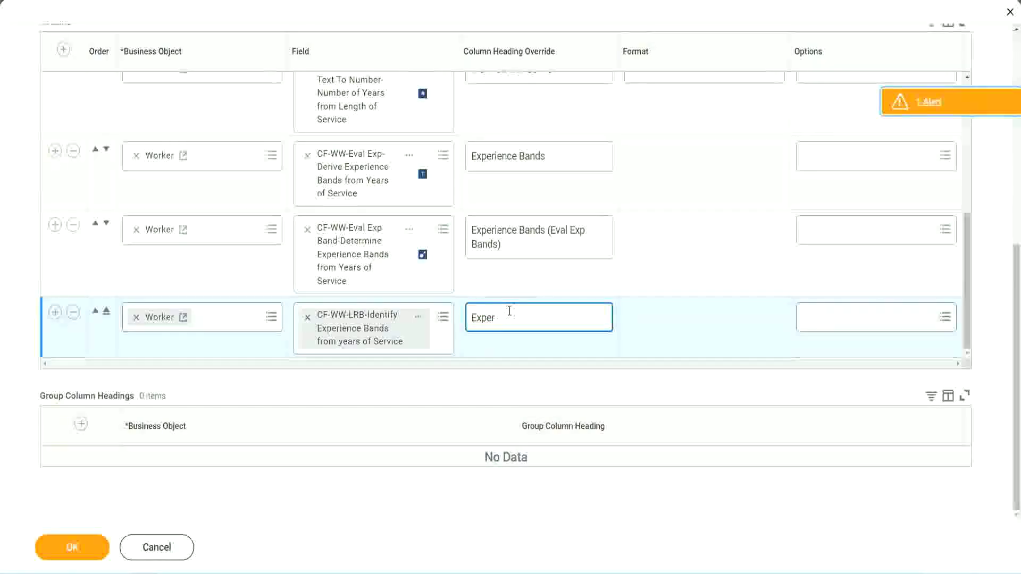
type("ience Bands")
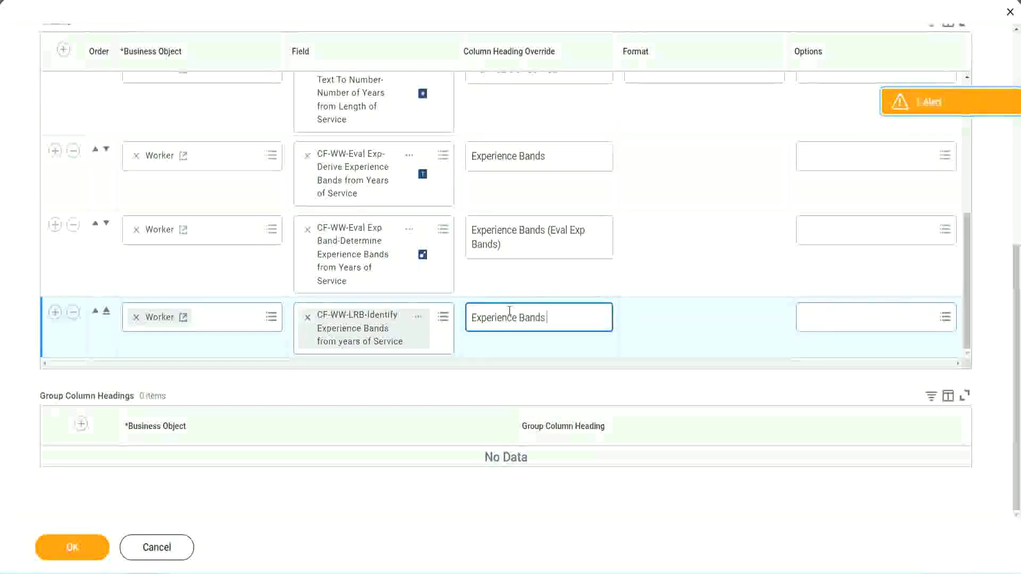
type(" (LRB)")
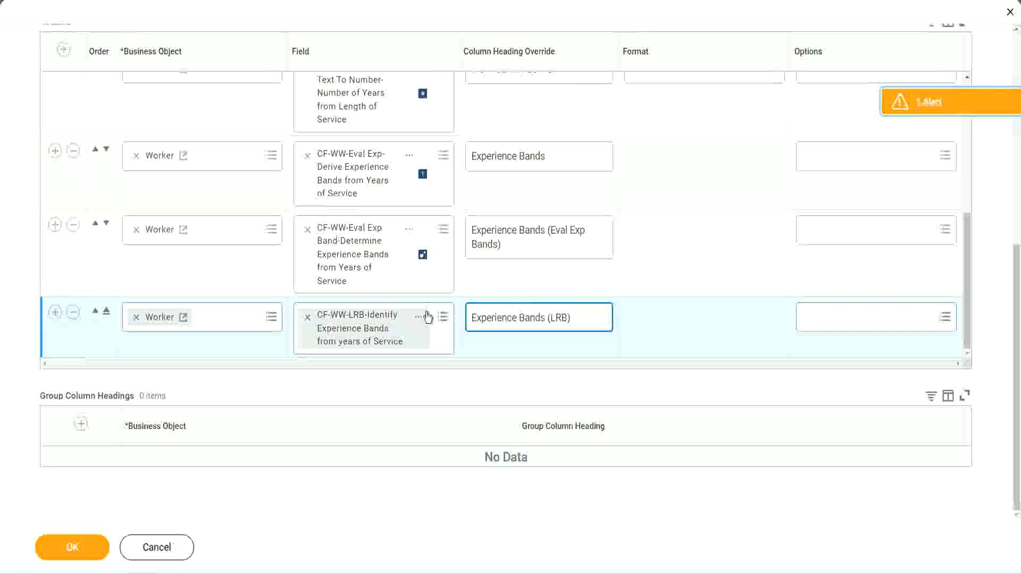
Step: Save the report definition and run WW Employee Details with the worker, employee and contingent worker type prompts left blank
left_click(72, 547)
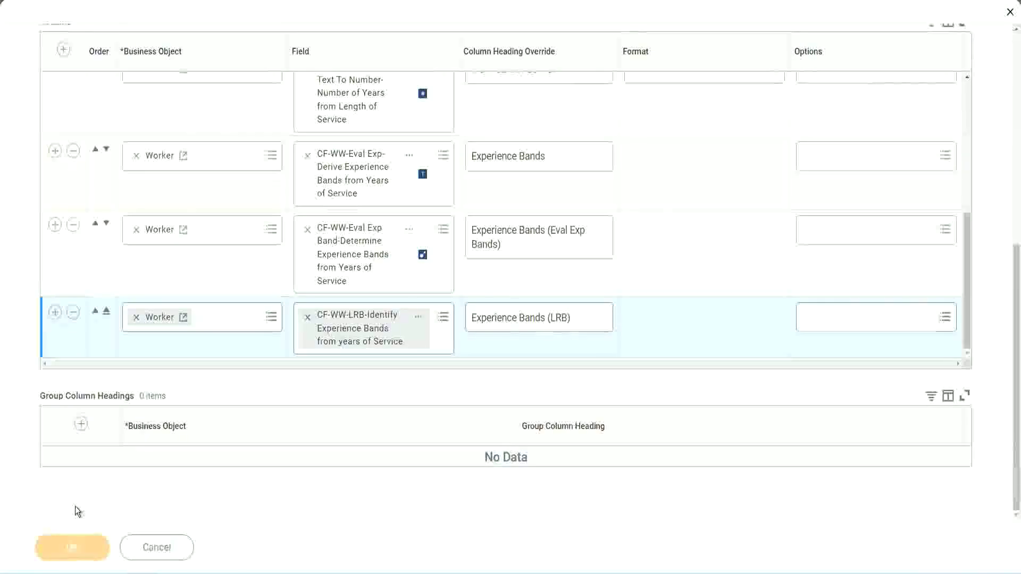
left_click(101, 538)
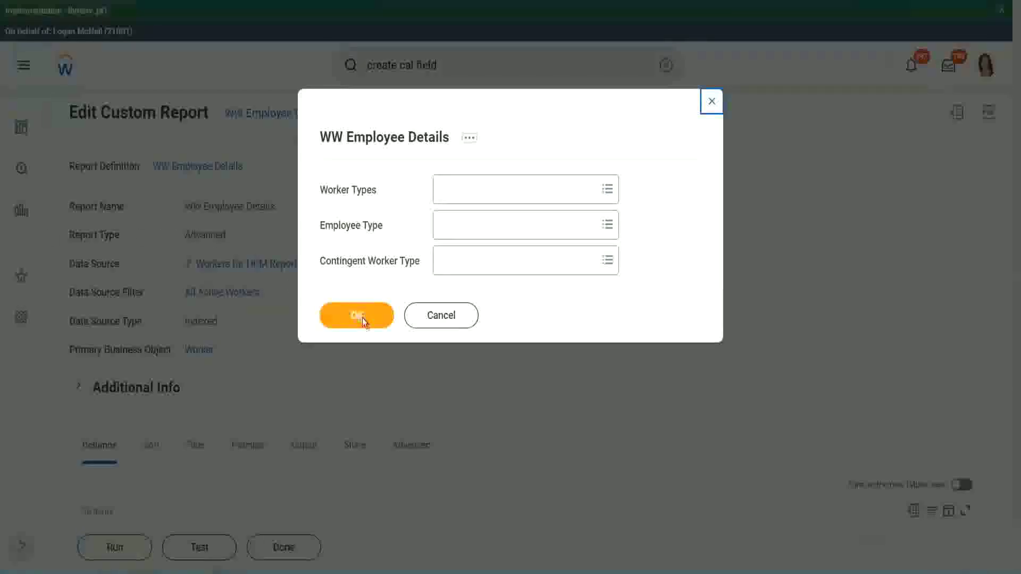
left_click(362, 318)
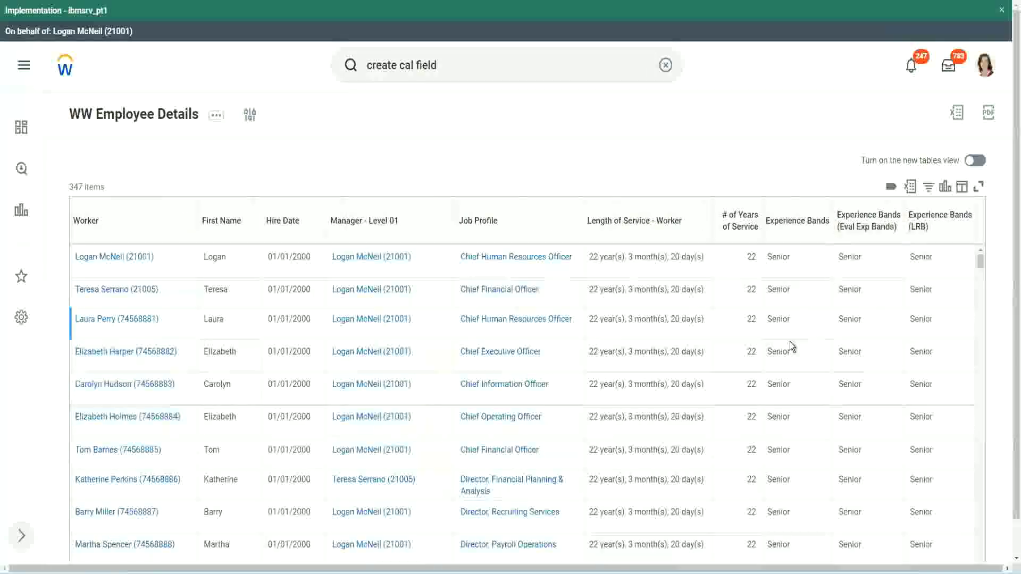
Step: Compare the three experience band columns with the number of years of service across the workers in the report output
double_click(781, 258)
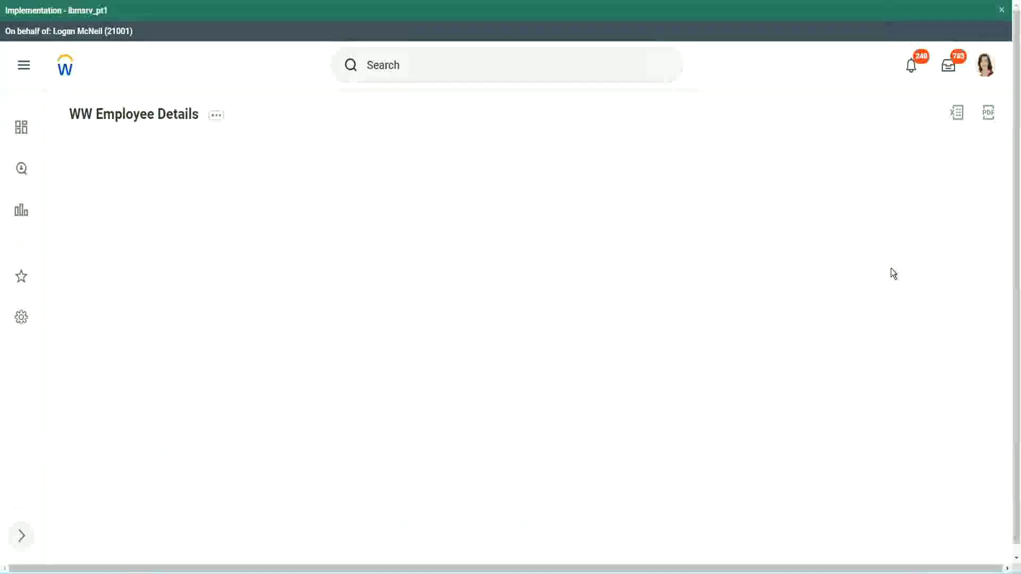
scroll(887, 298, "down", 10)
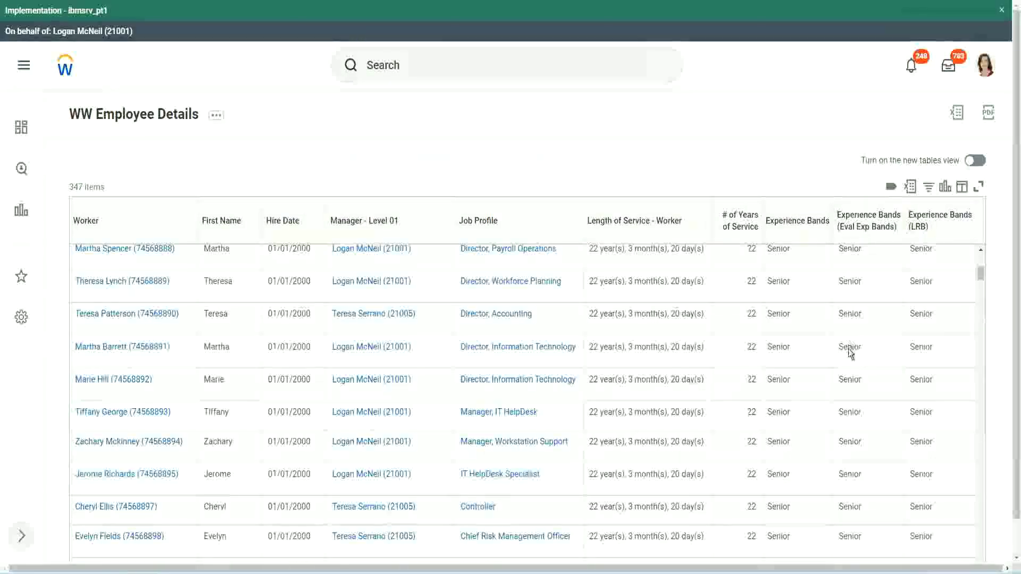
scroll(844, 359, "down", 3)
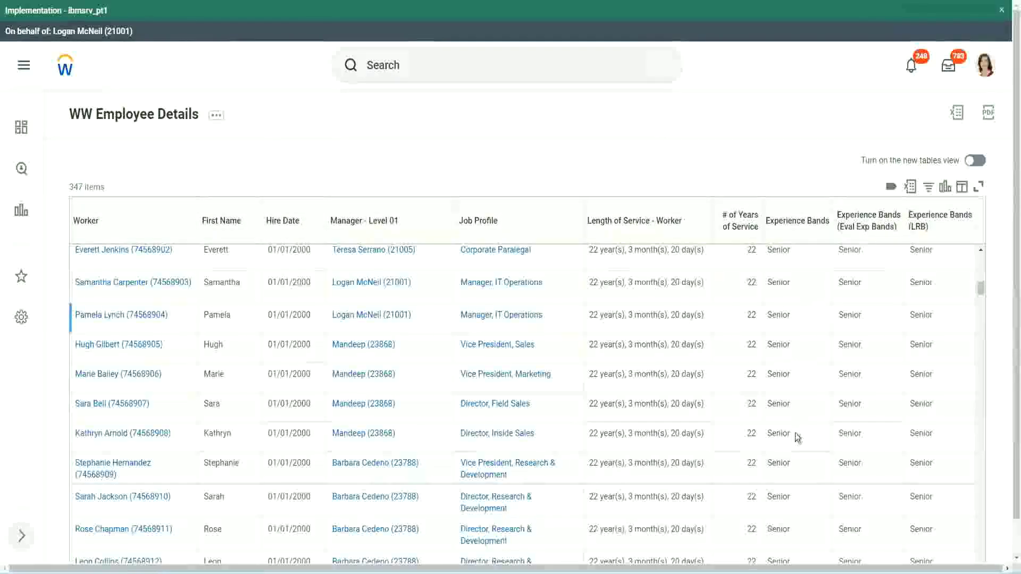
scroll(795, 474, "down", 3)
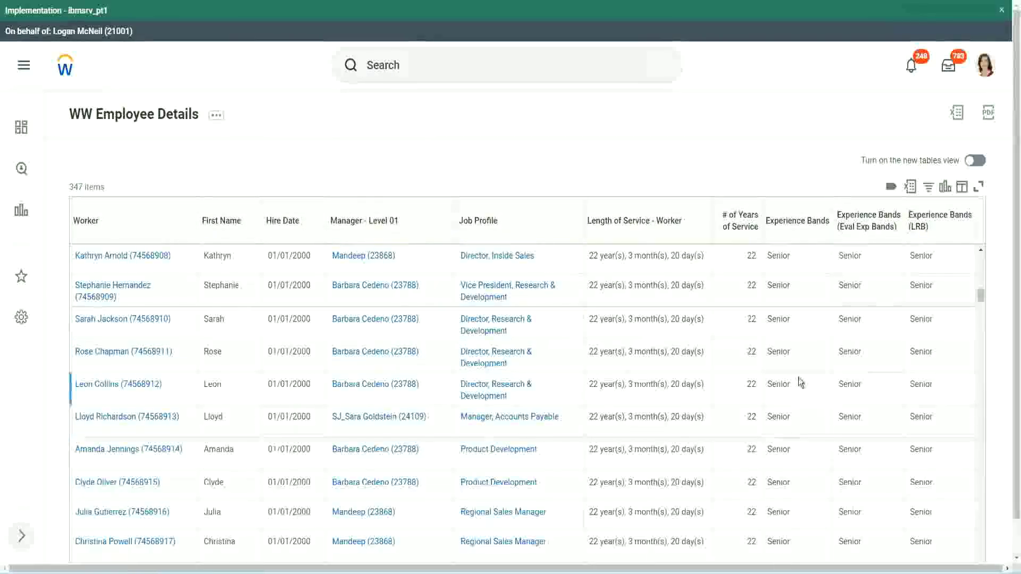
scroll(798, 377, "down", 1)
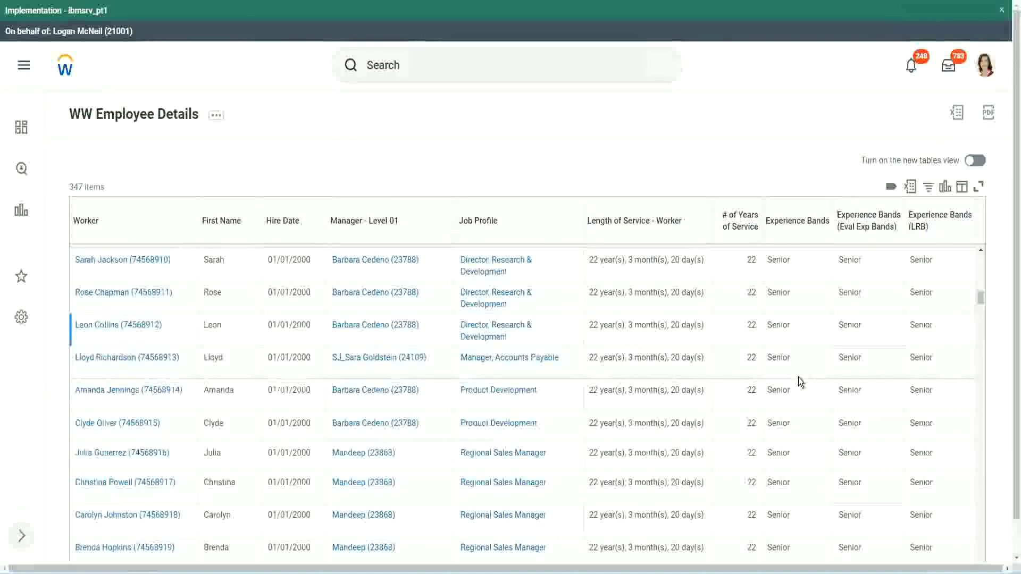